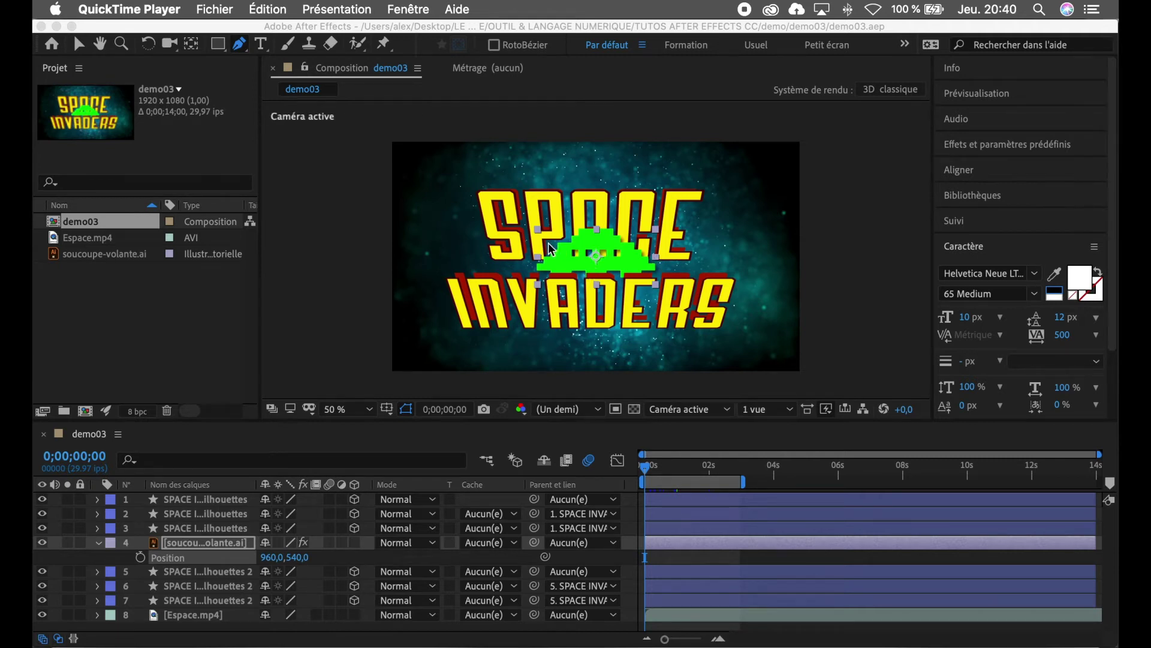
At 0;00;01;00, move the flying saucer layer past the frame's right edge to about 2324, 540 and start keyframing its Position.
click(229, 543)
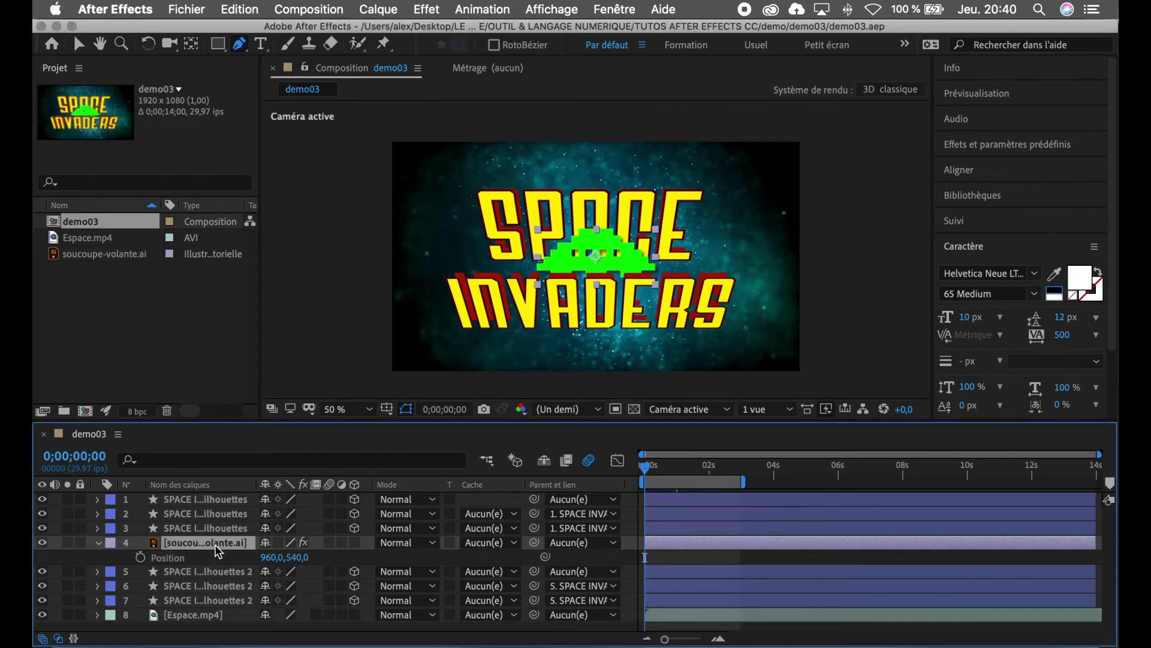
key(p)
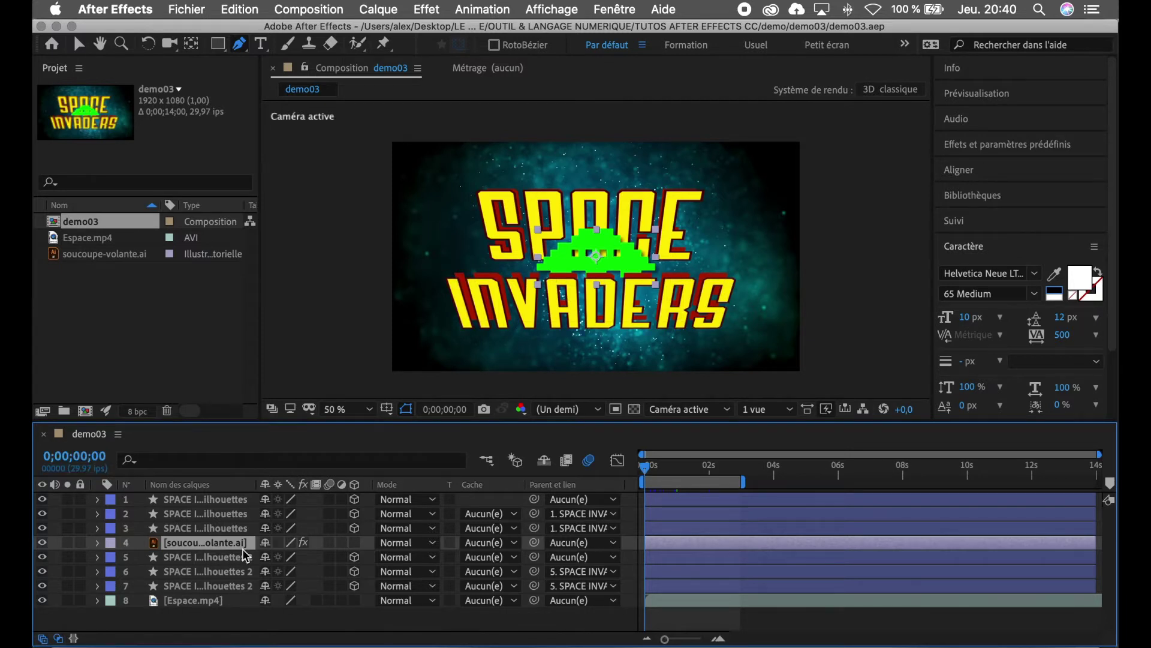
key(p)
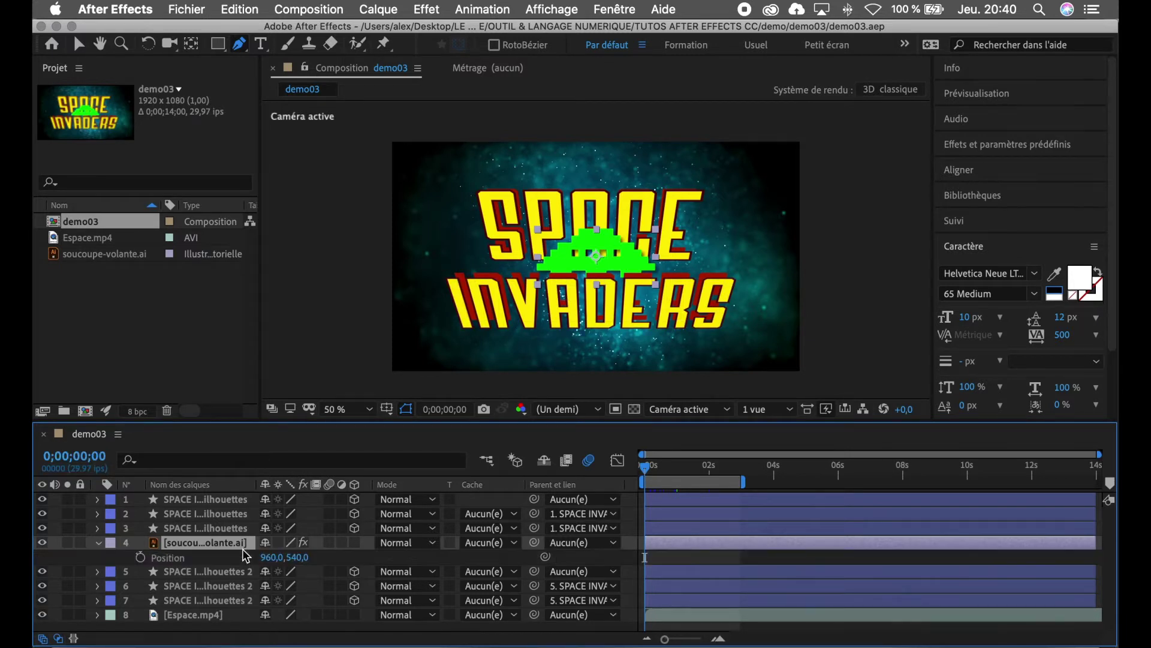
click(87, 458)
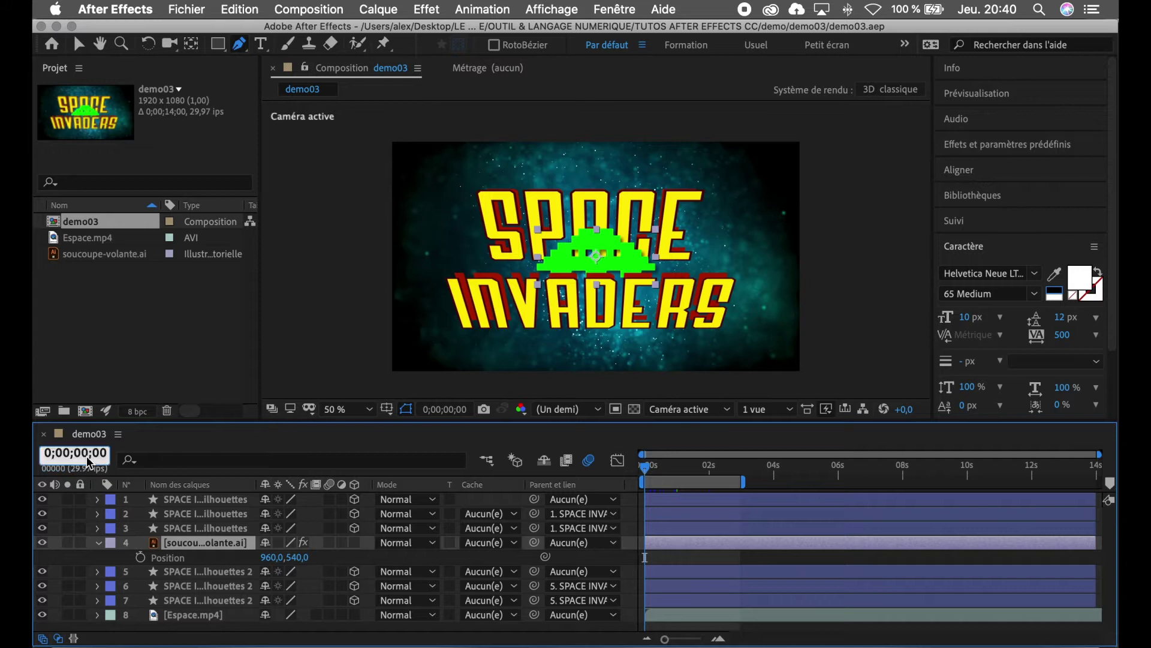
text(1;)
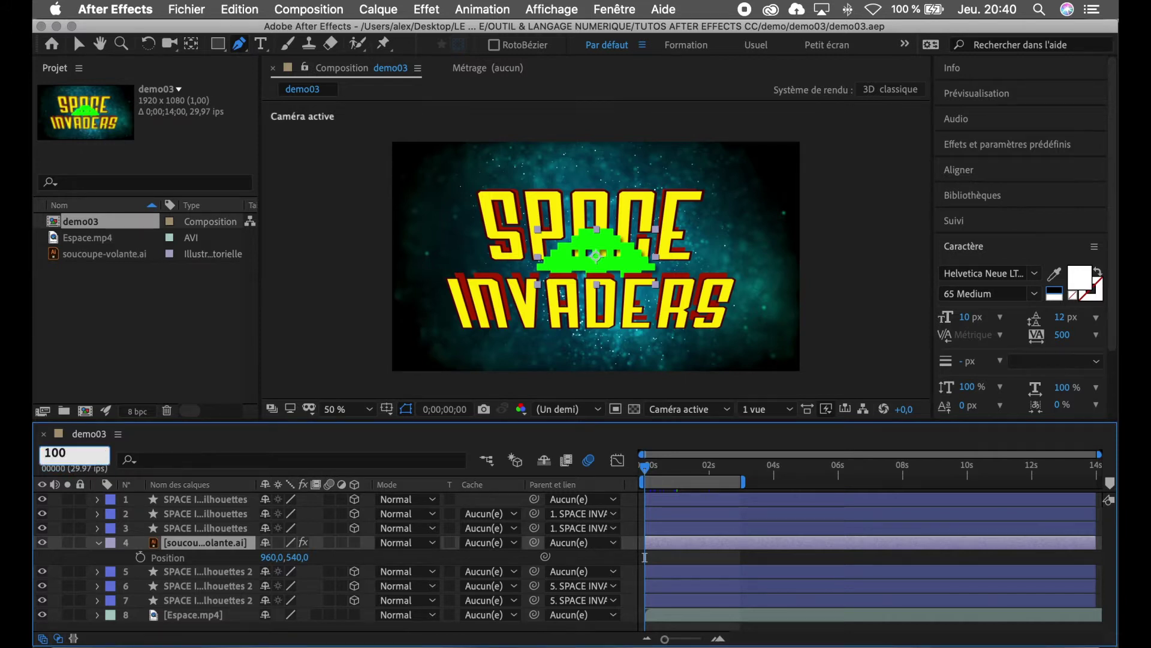
text(00)
key(Return)
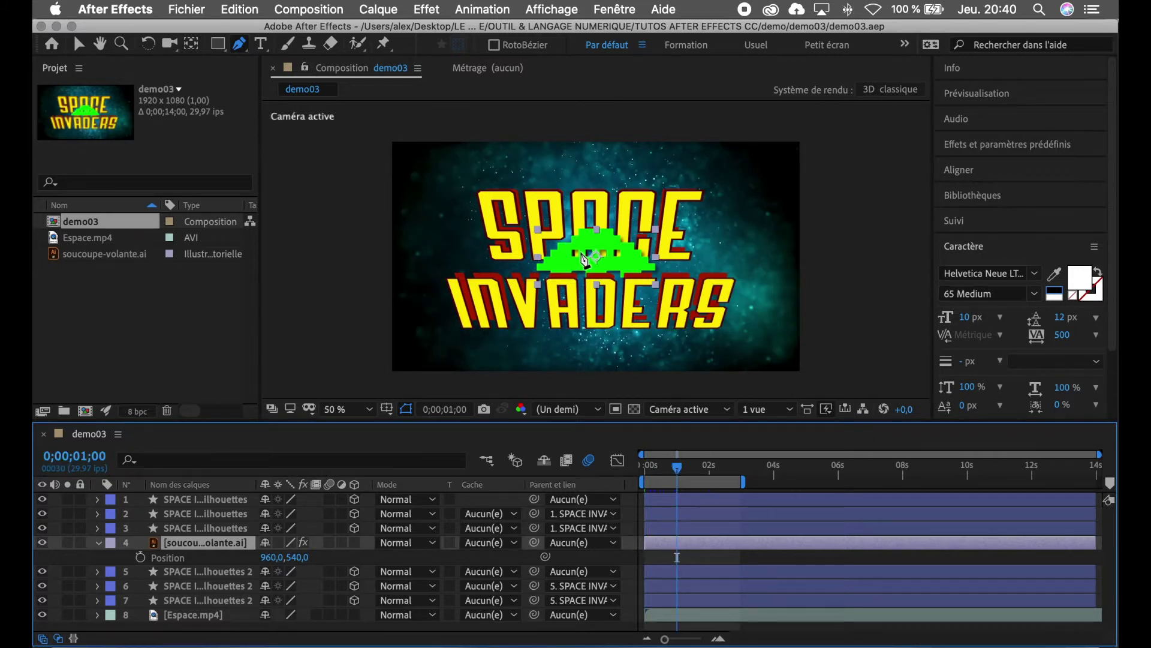
click(79, 44)
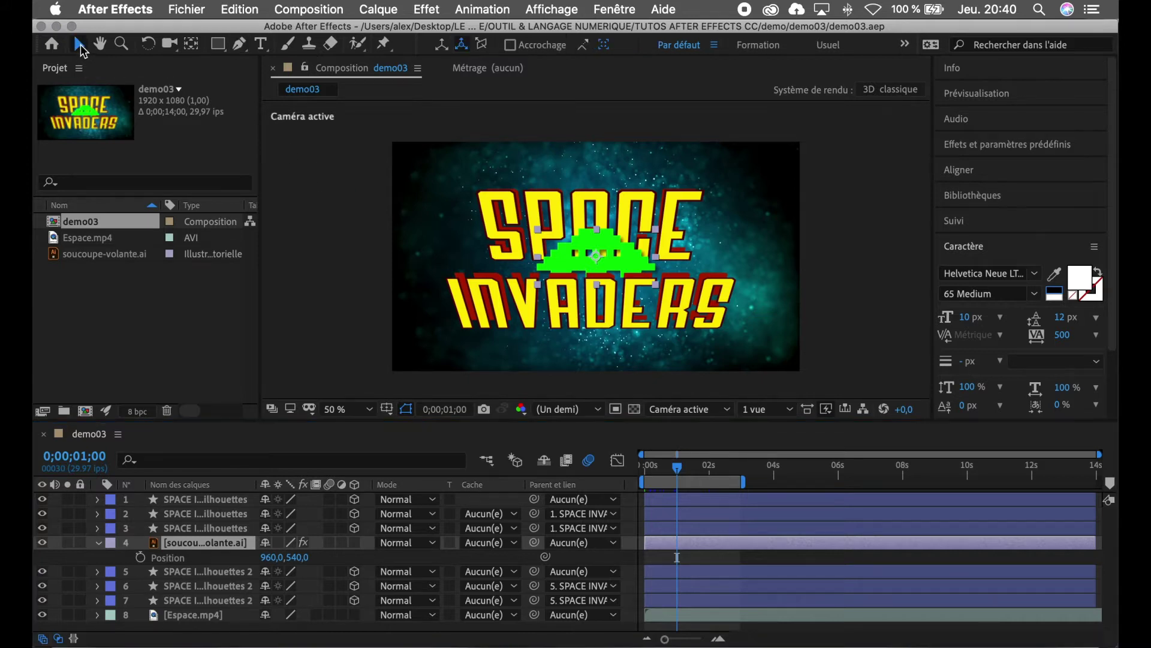
drag(630, 273, 862, 274)
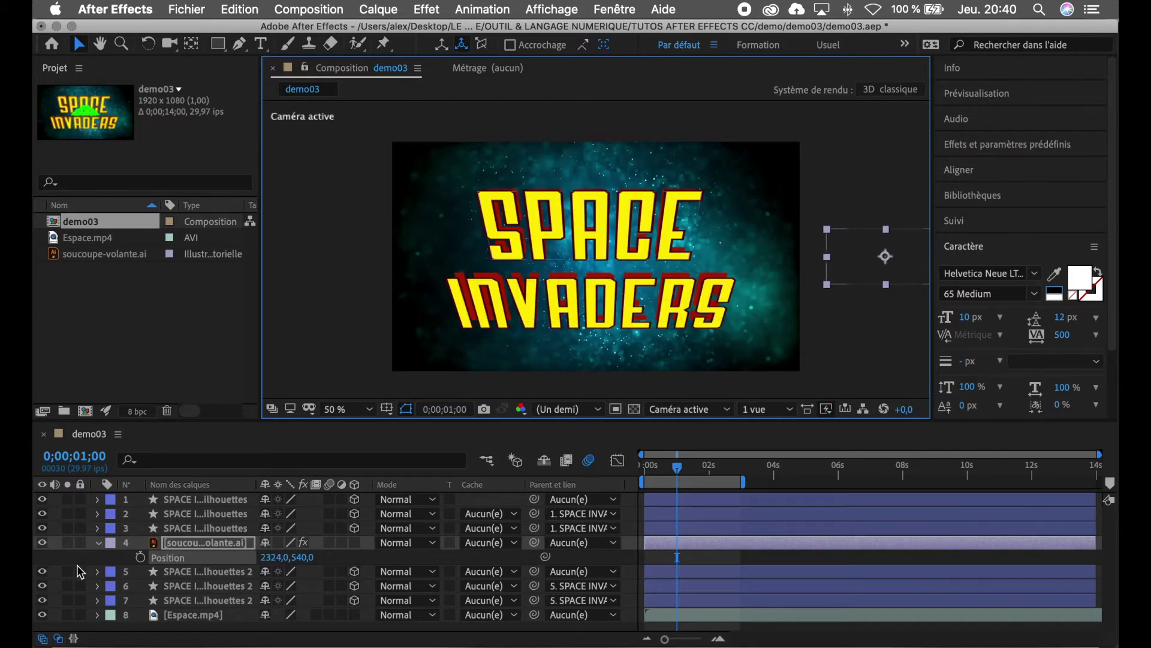
click(141, 557)
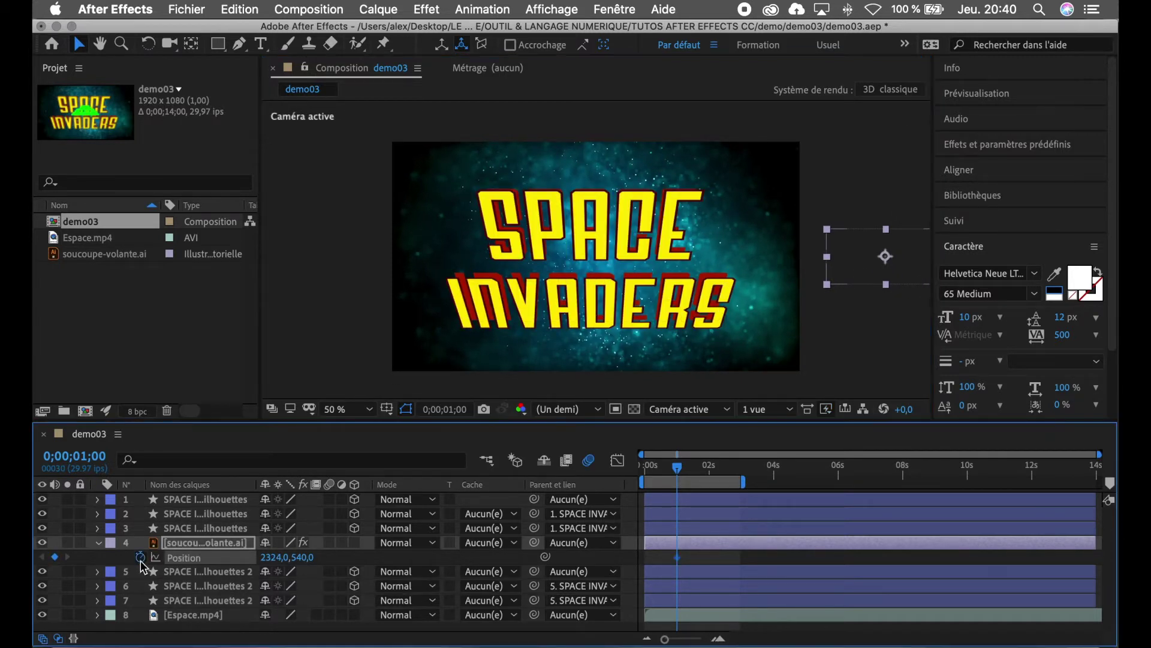
At 0;00;02;00, move the saucer beyond the frame's upper-left corner to about -360, -84 to set a second Position keyframe.
click(87, 457)
text(2)
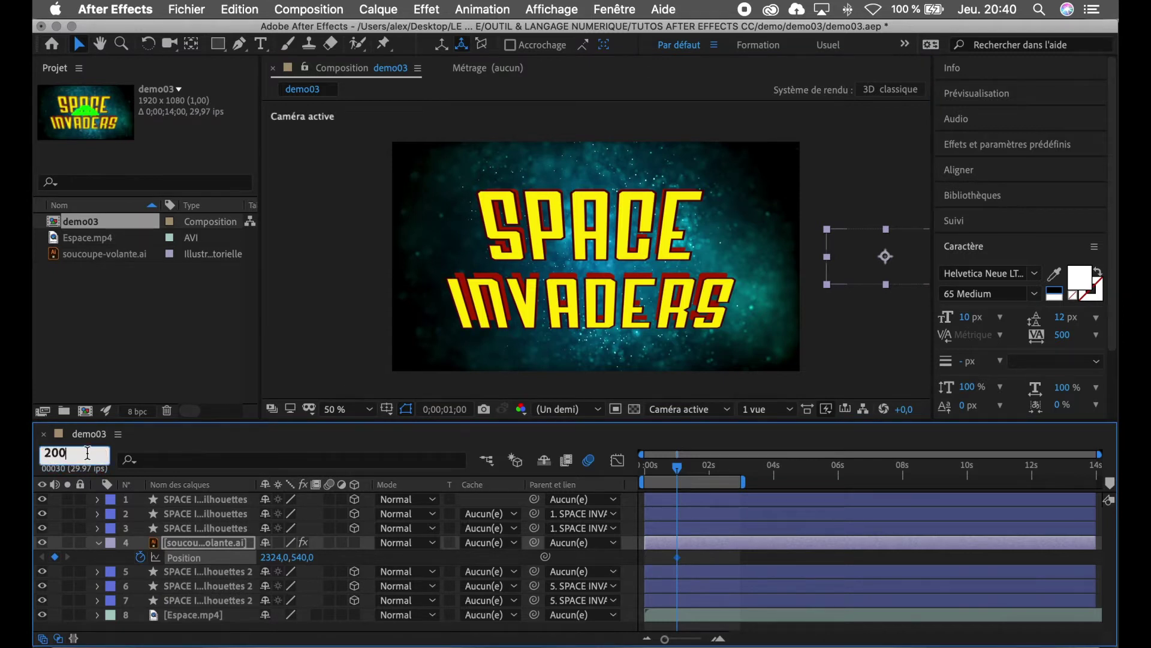
key(Return)
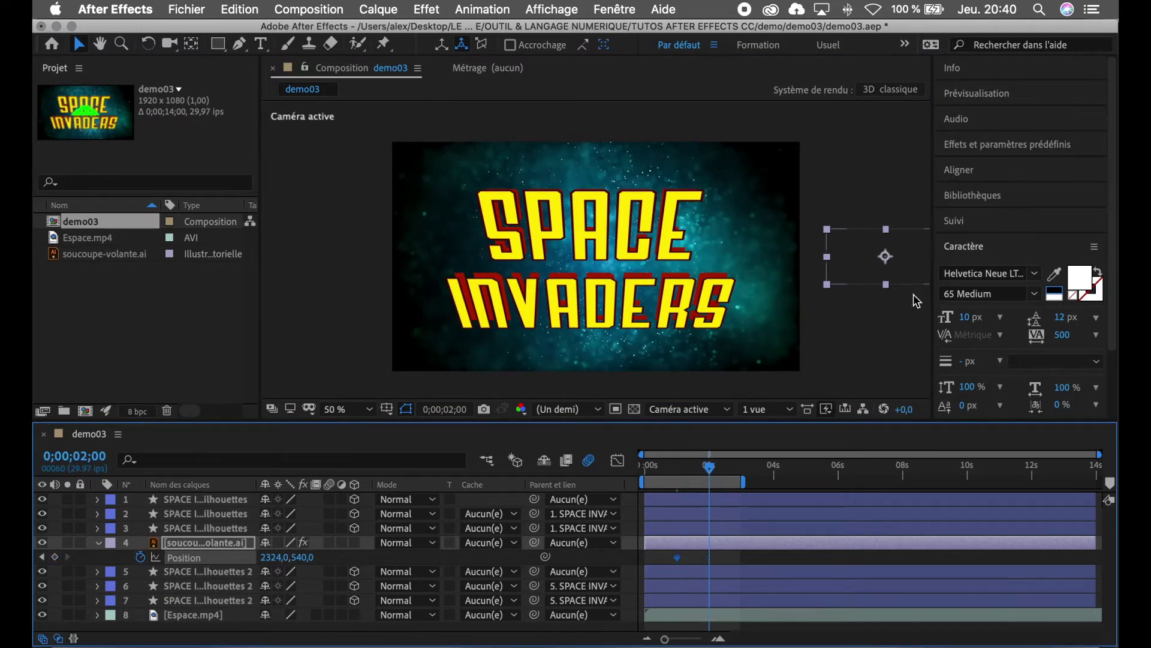
drag(886, 258, 316, 126)
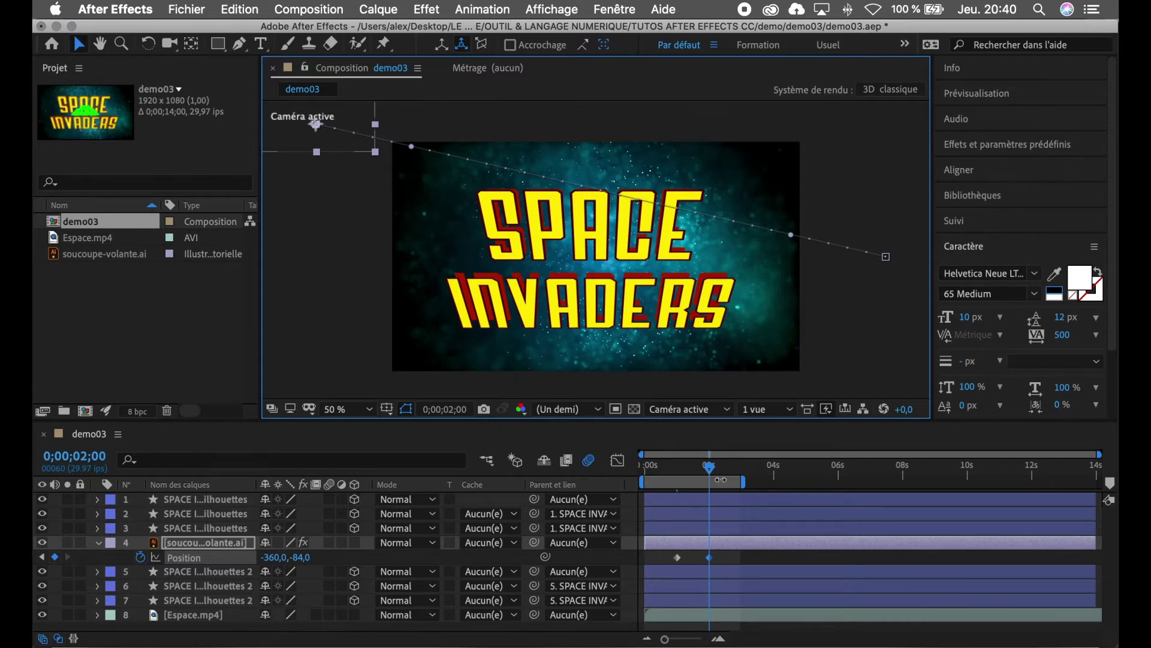
mouse_move(713, 474)
mouse_down()
mouse_move(668, 471)
mouse_move(716, 479)
mouse_up()
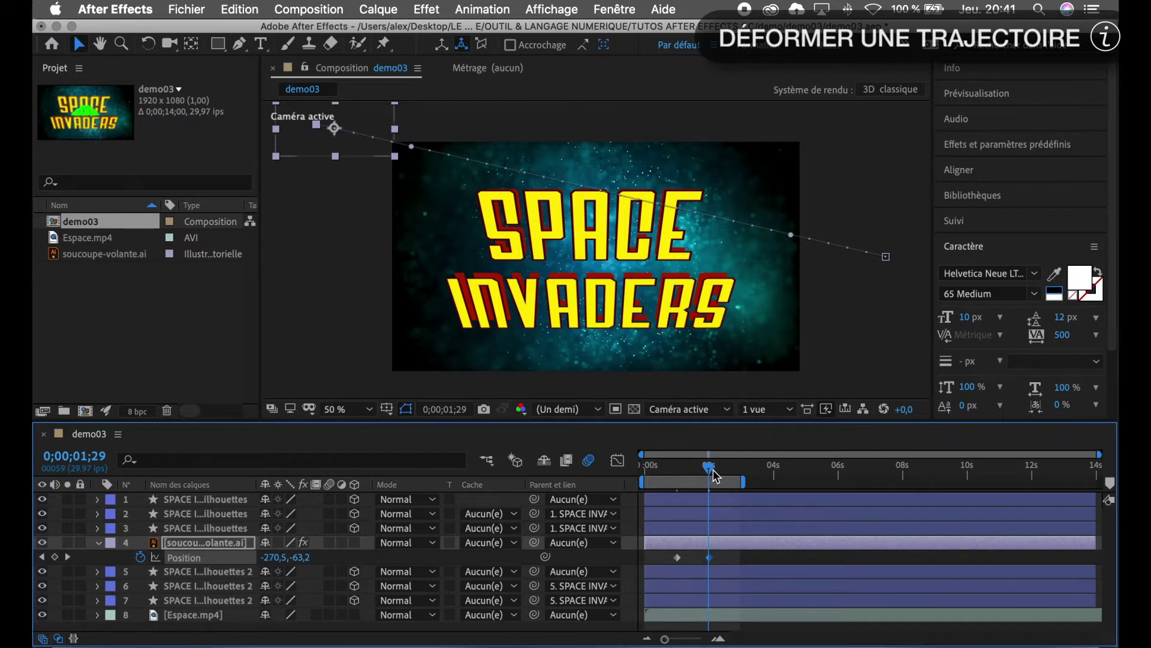
drag(713, 470, 715, 472)
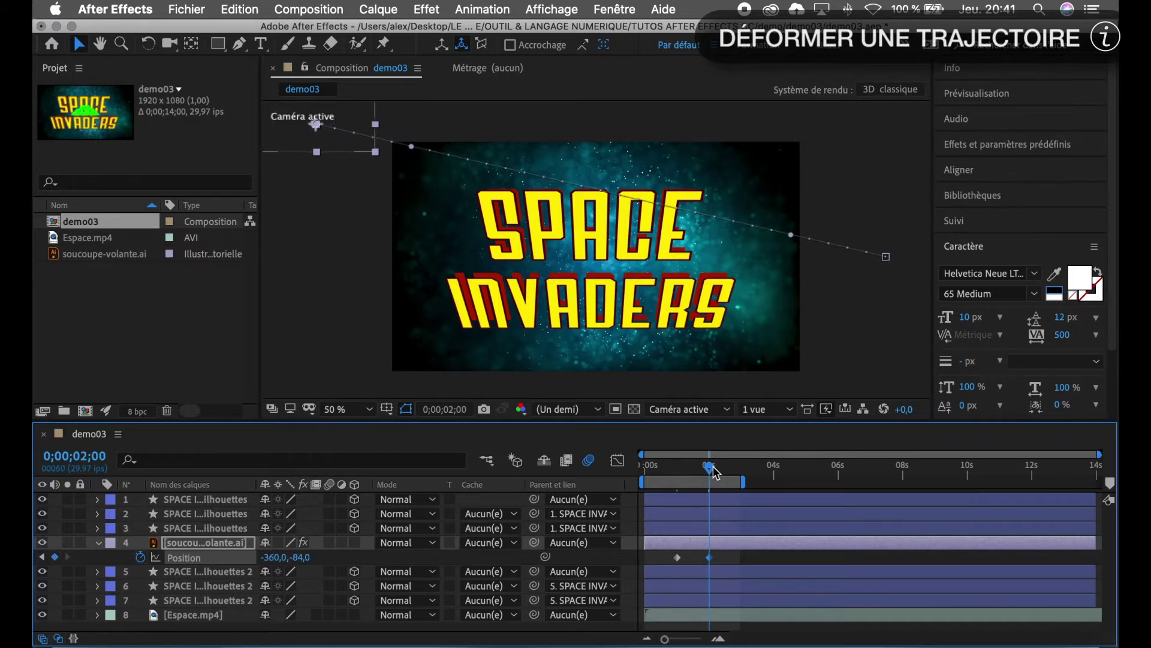
Bend the saucer's motion path into an S-curve with both keyframes' tangent handles, and shift its end point to about -368, -24.
click(886, 258)
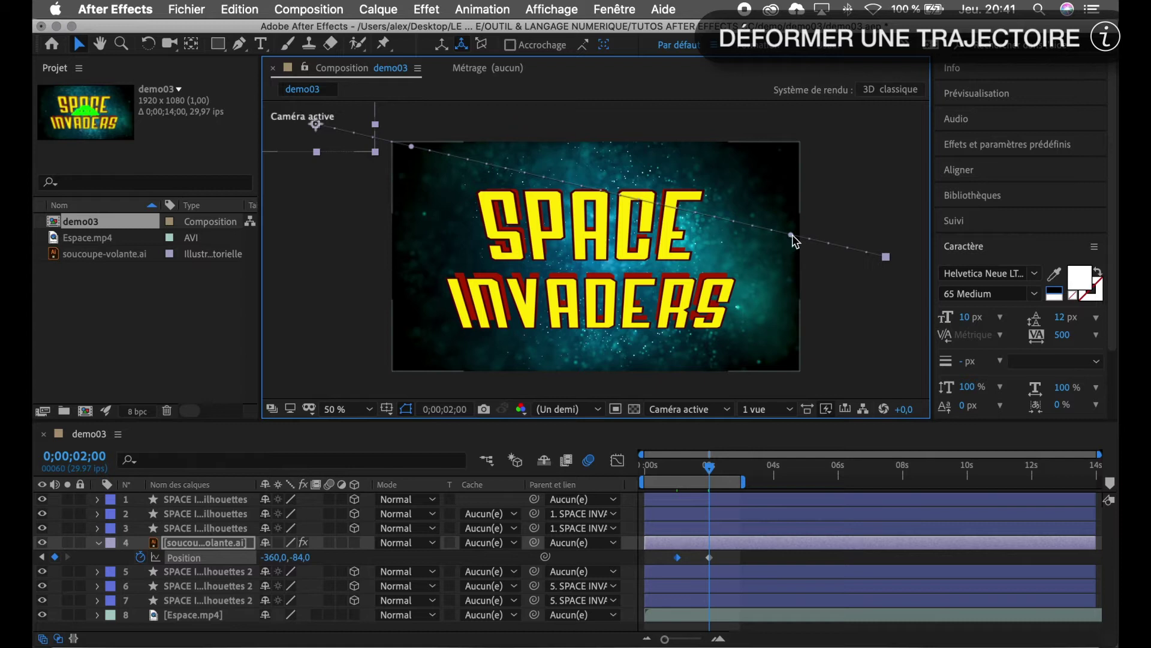
drag(791, 238, 573, 377)
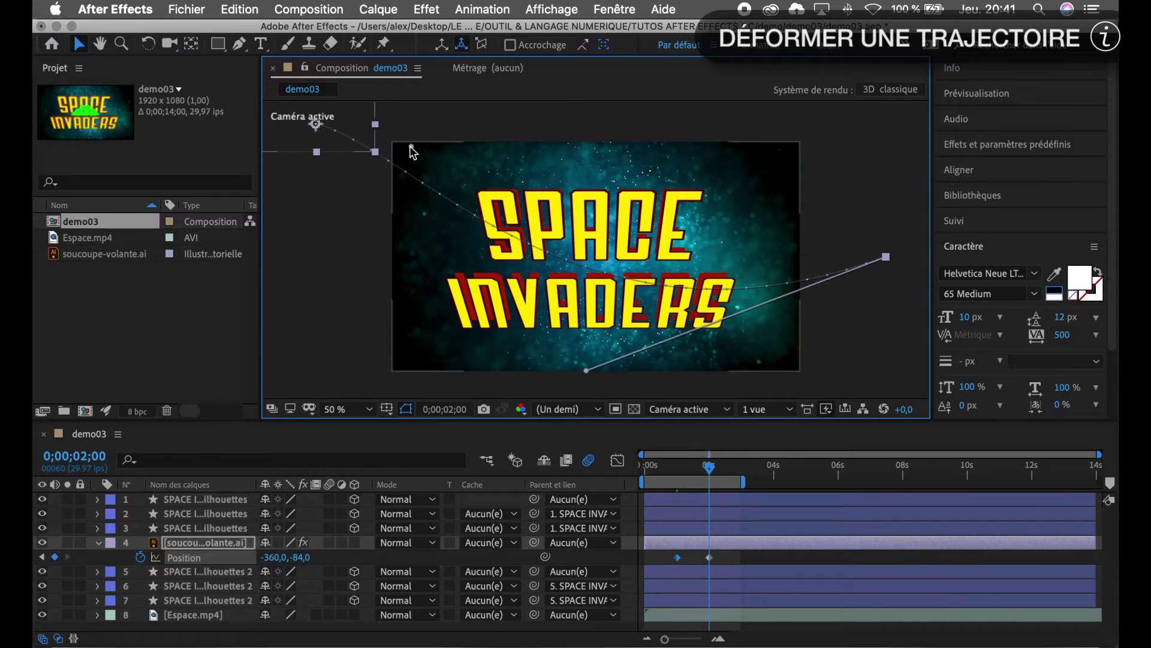
drag(411, 147, 578, 124)
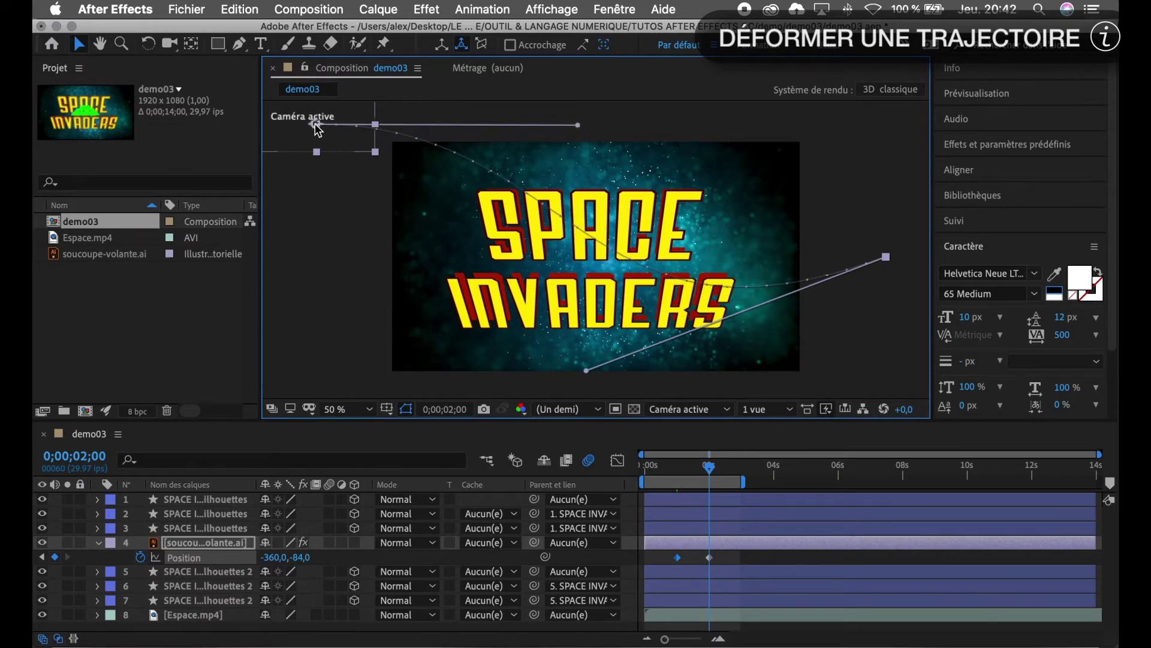
drag(316, 126, 314, 138)
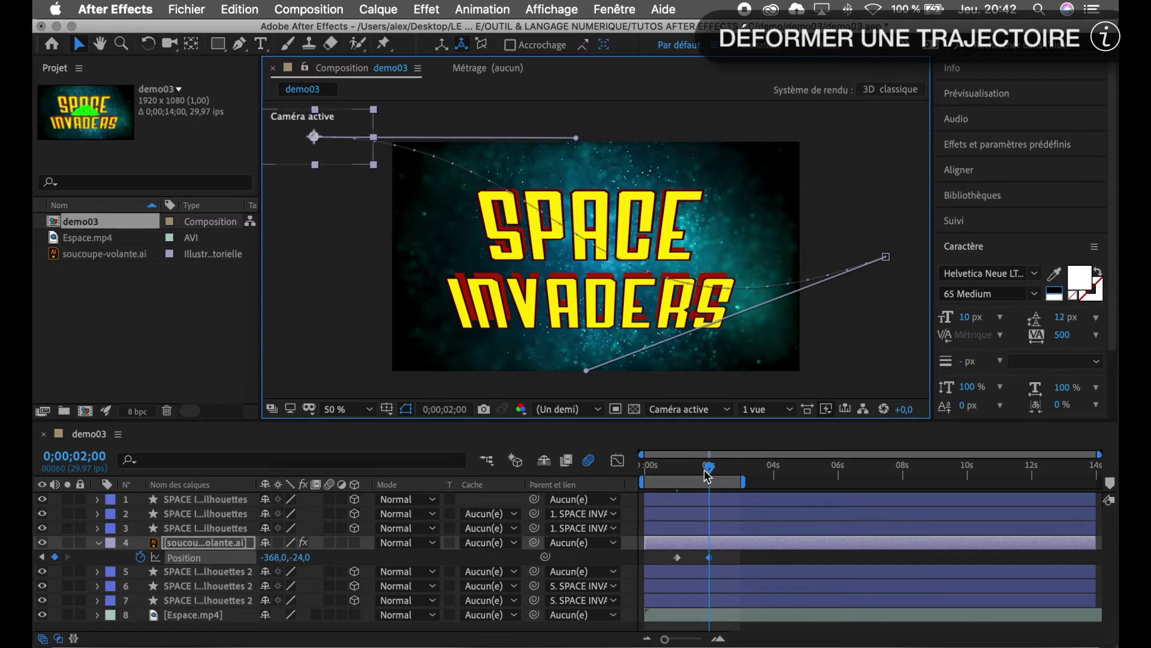
Play back the saucer's flight along the curved trajectory.
drag(710, 470, 667, 478)
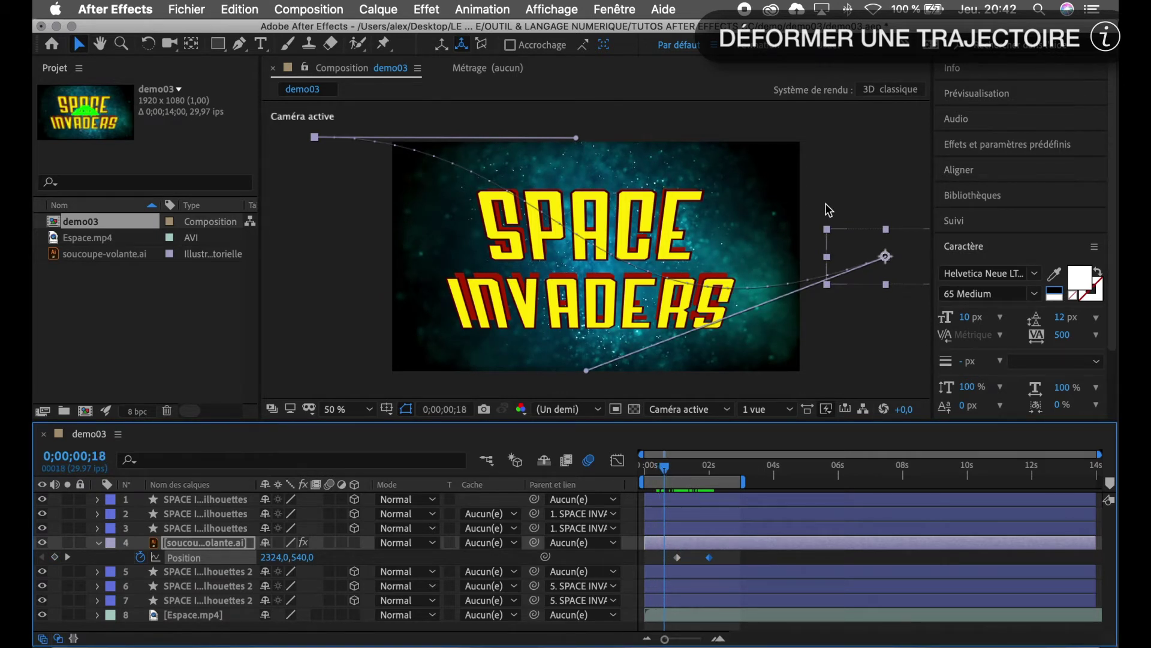
key(space)
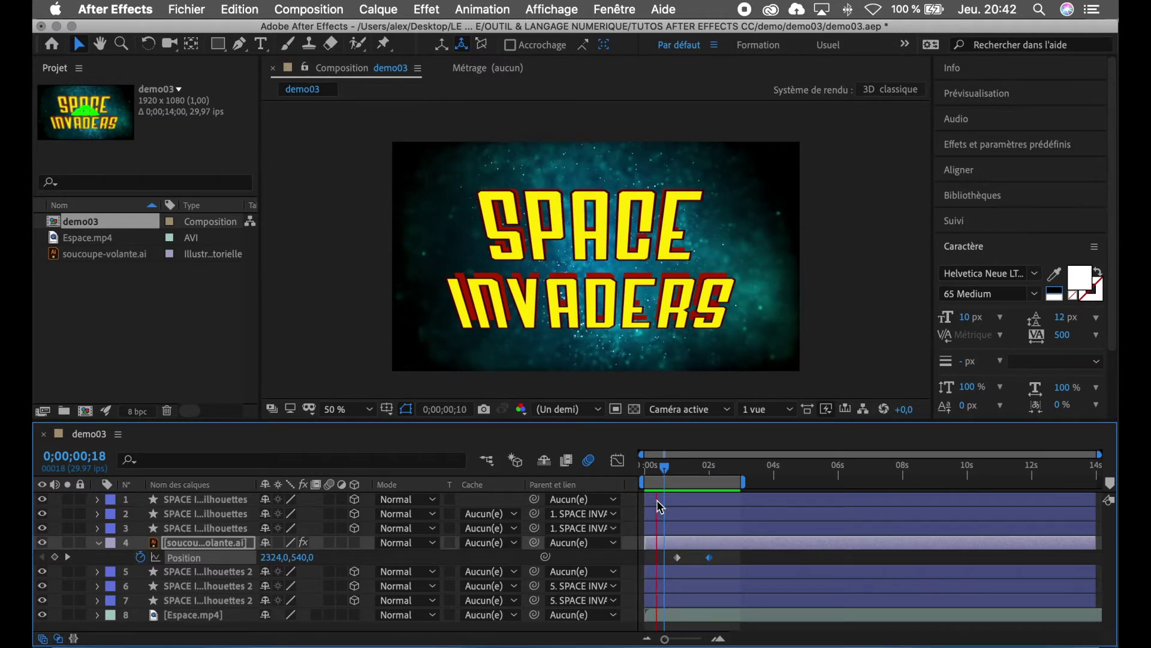
key(space)
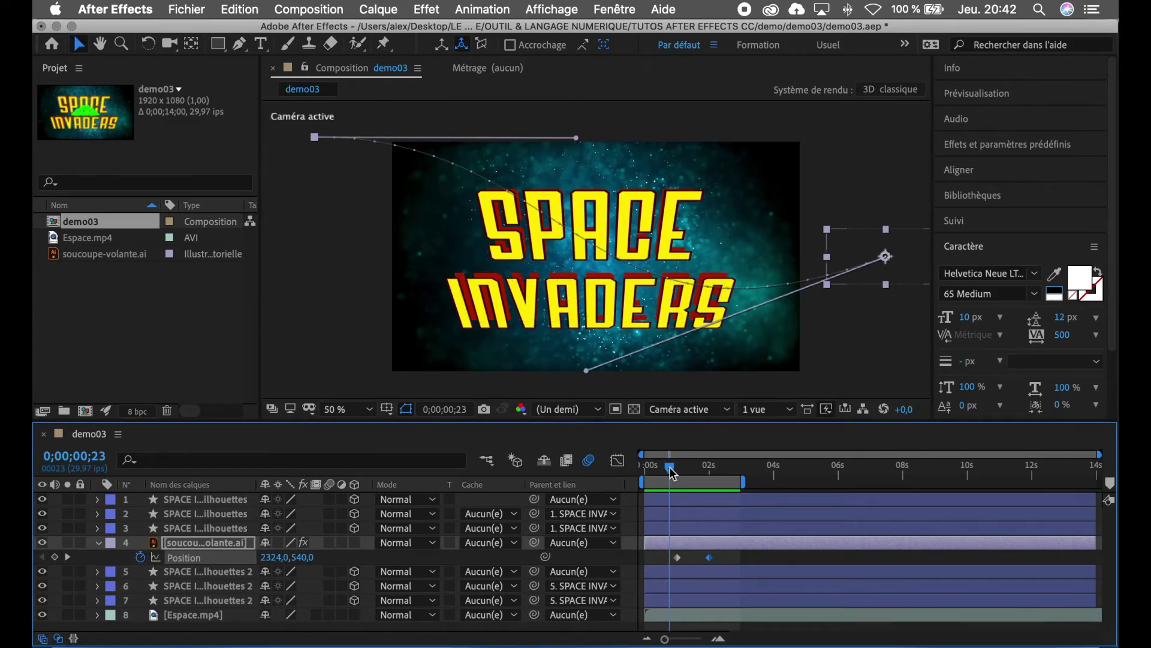
Return to 0;00;01;00 and remove all Position keyframes from the saucer layer.
drag(670, 473, 677, 474)
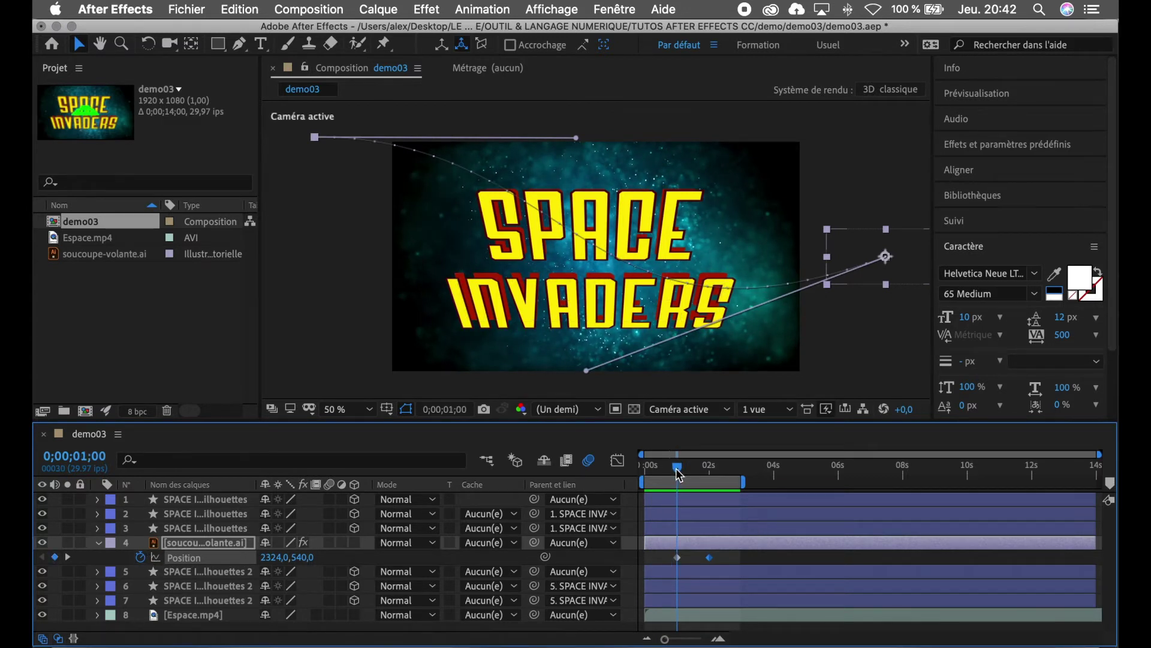
click(140, 557)
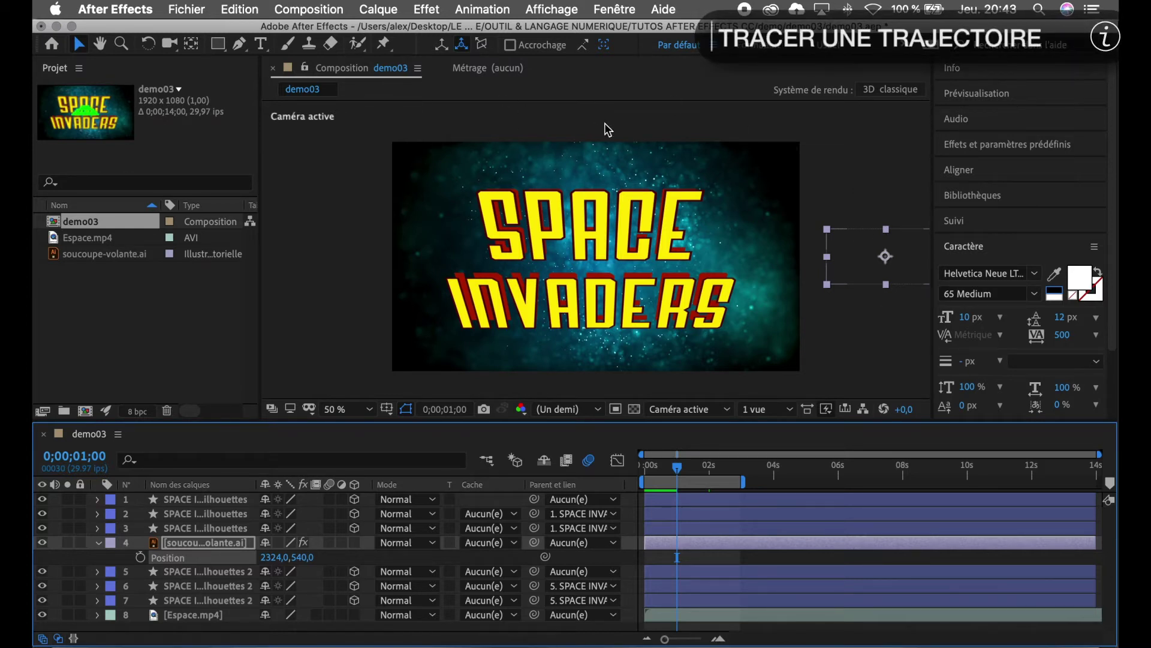
With no layer selected, draw an open Pen path from right of the frame, looping around the title, to beyond the left edge.
key(h)
drag(615, 123, 568, 130)
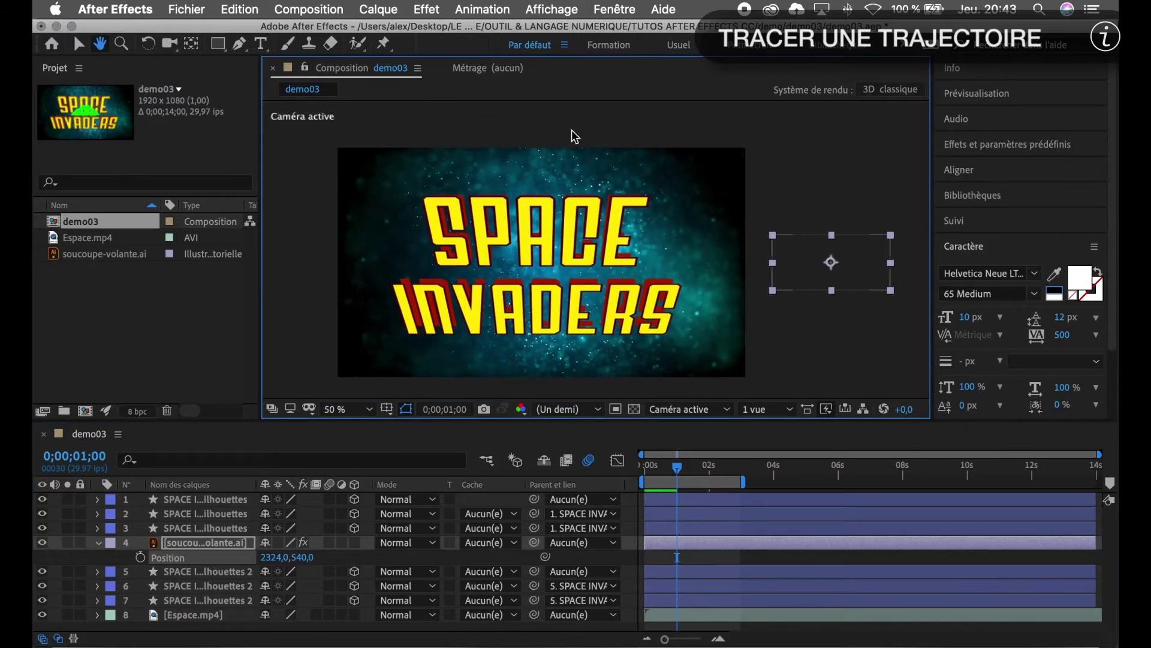
key(v)
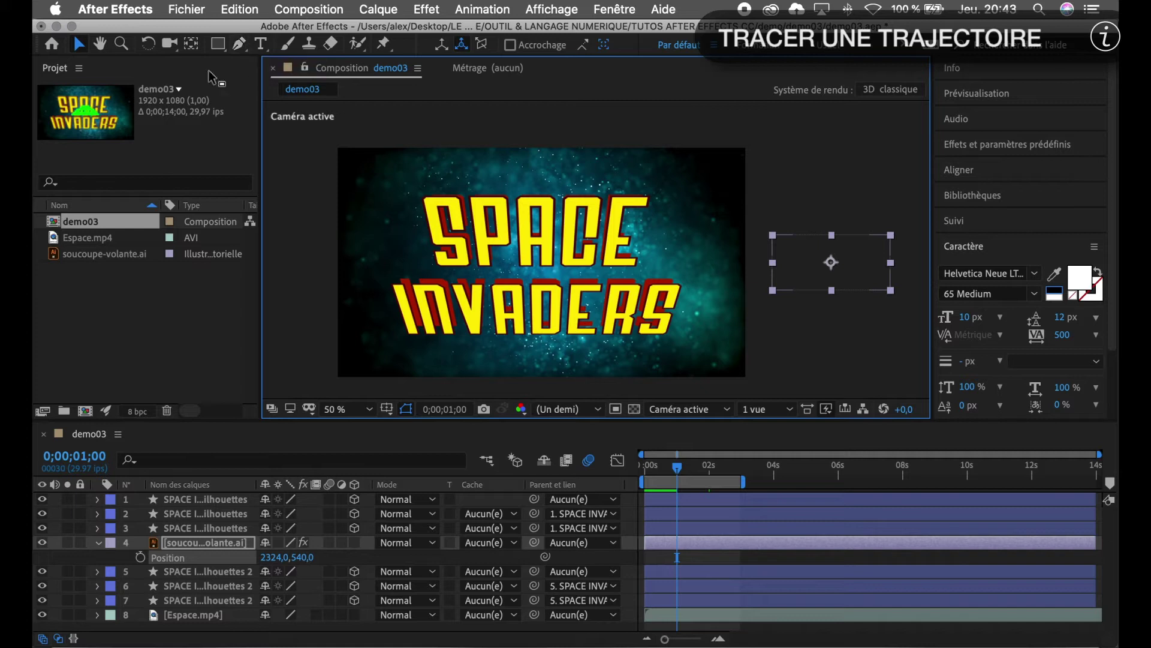
click(213, 635)
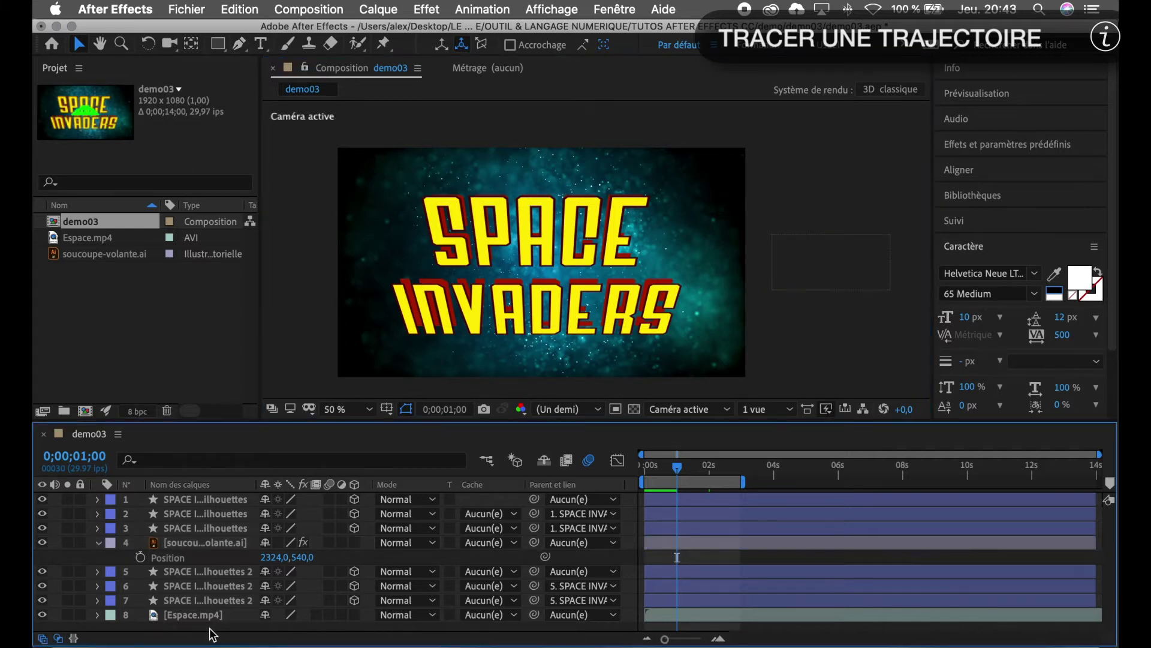
click(240, 46)
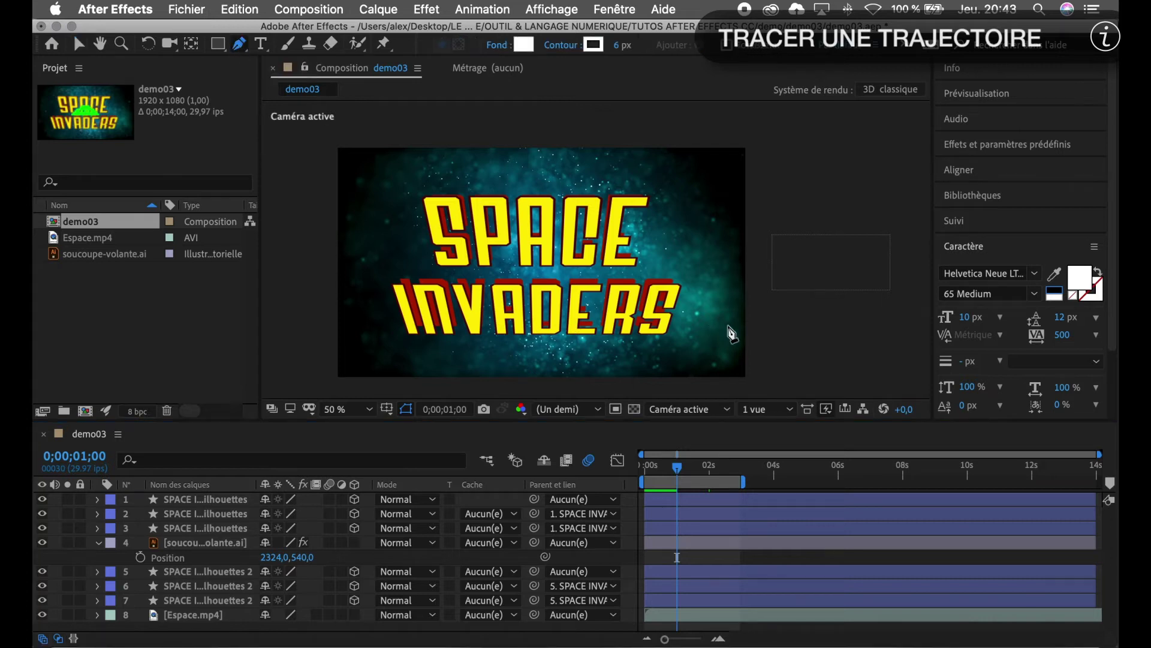
click(828, 332)
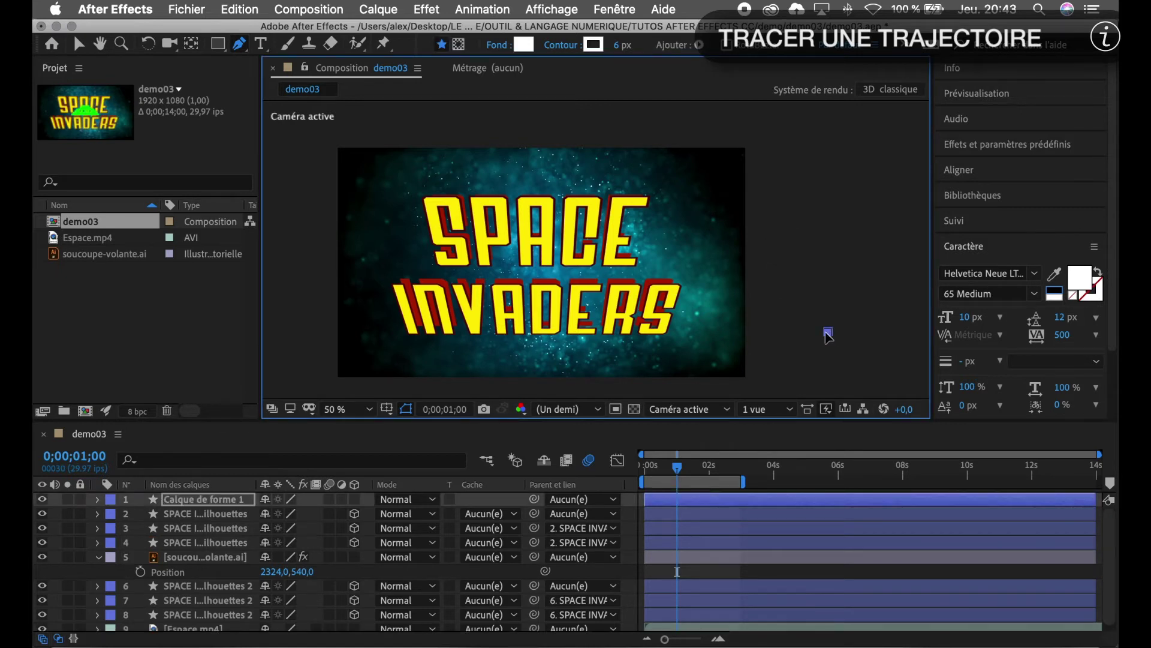
drag(800, 337, 768, 338)
drag(438, 255, 442, 154)
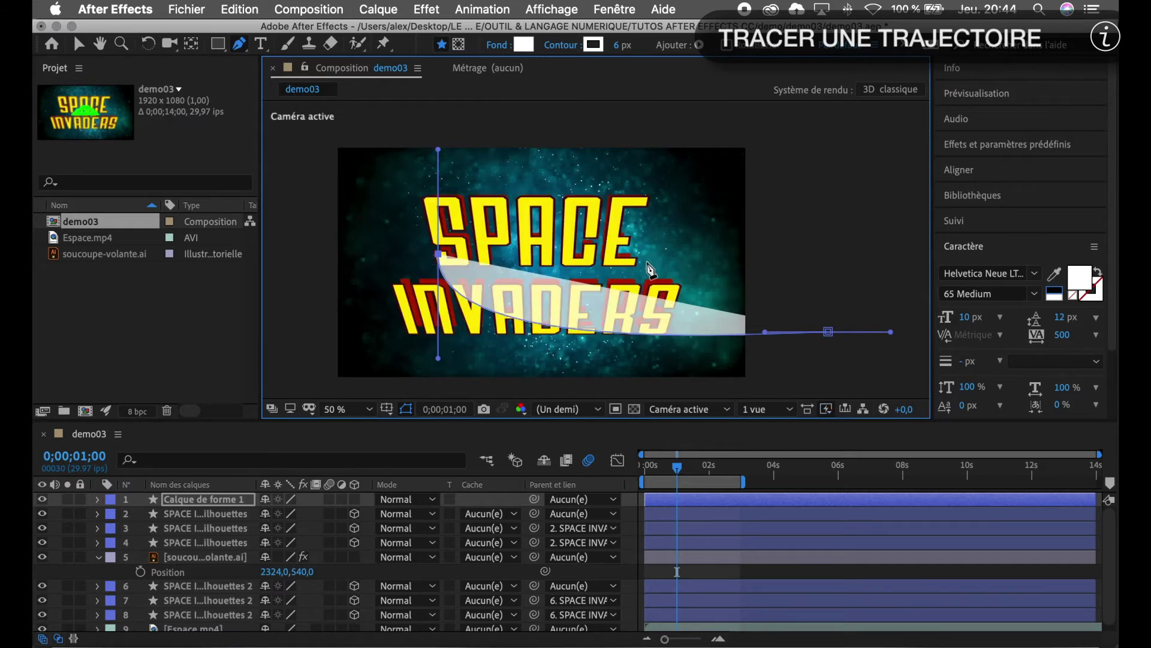
drag(649, 257, 647, 340)
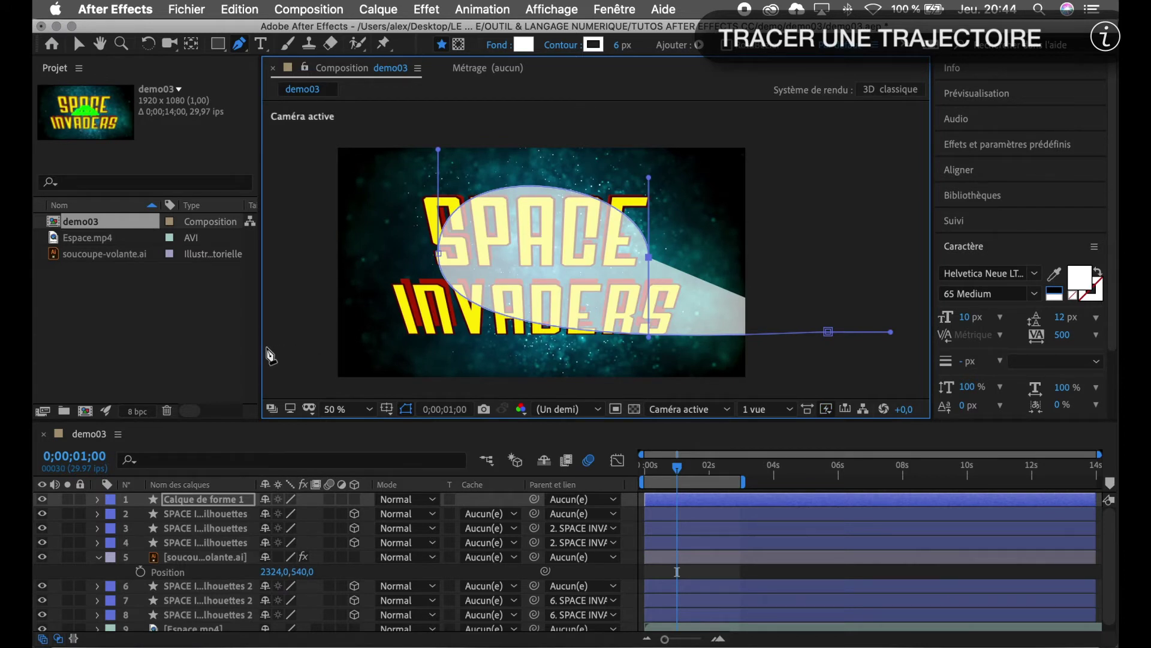
drag(267, 348, 229, 348)
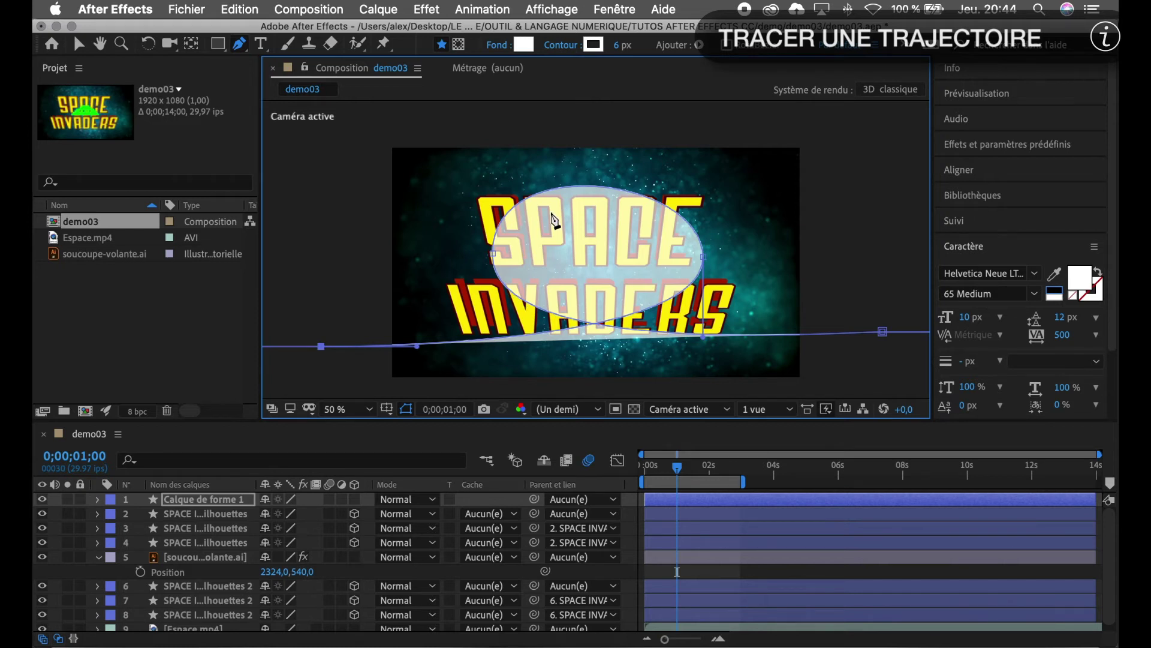
Expand the contents of shape layer Calque de forme 1 down to Tracé 1 and copy its Tracé property.
click(201, 504)
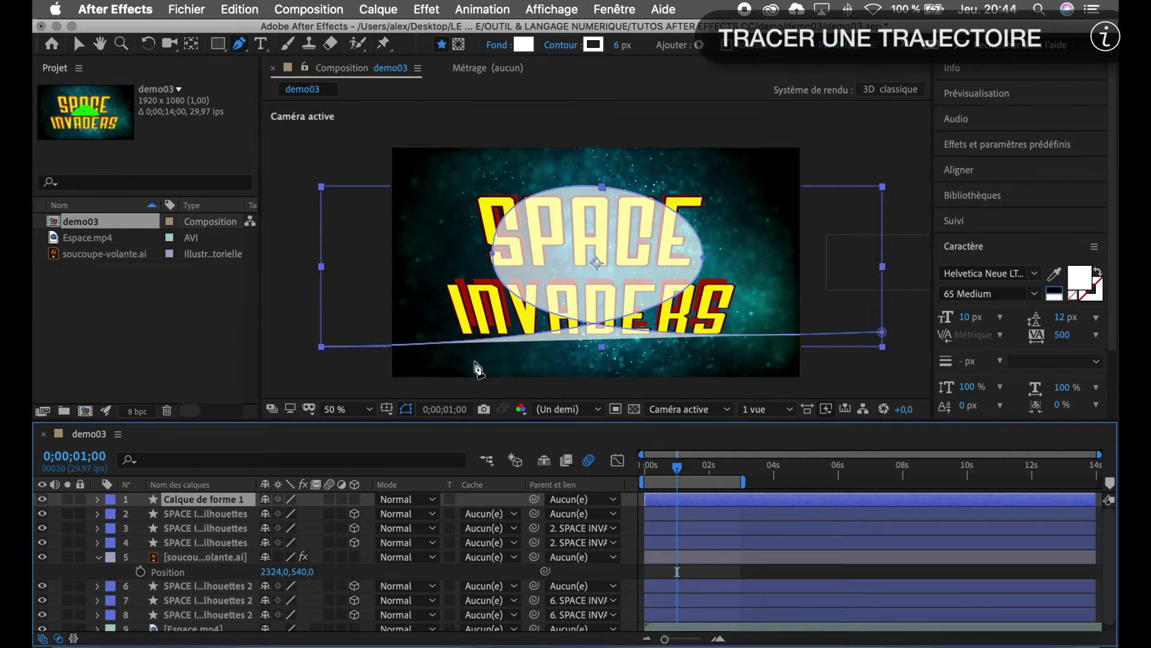
click(99, 501)
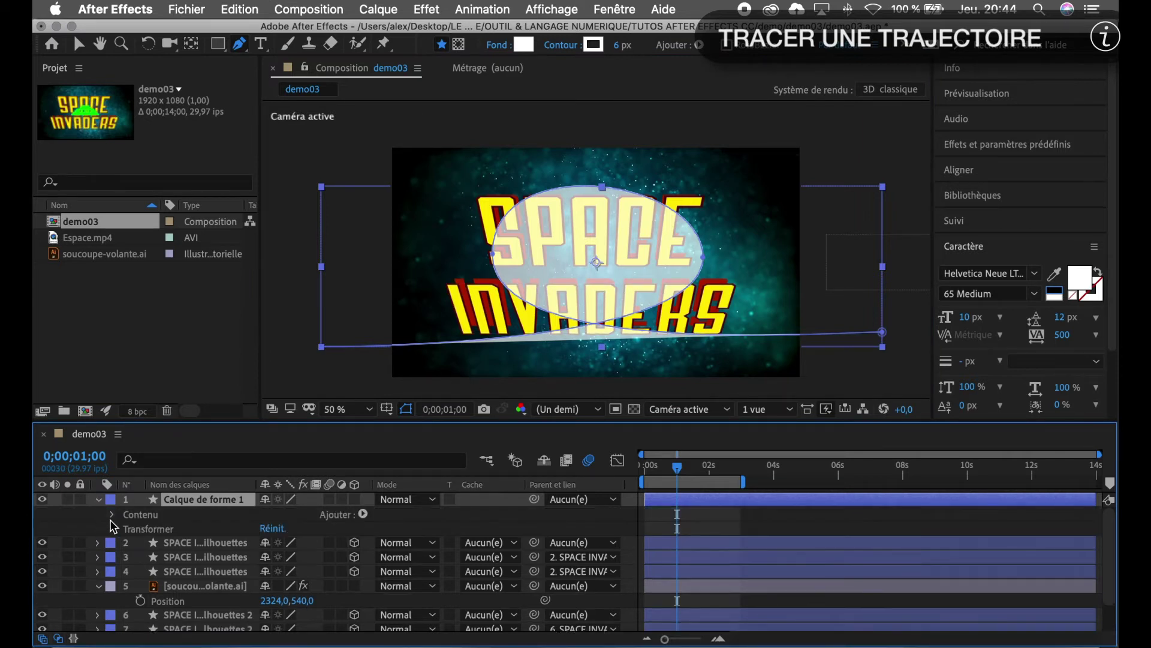
click(114, 515)
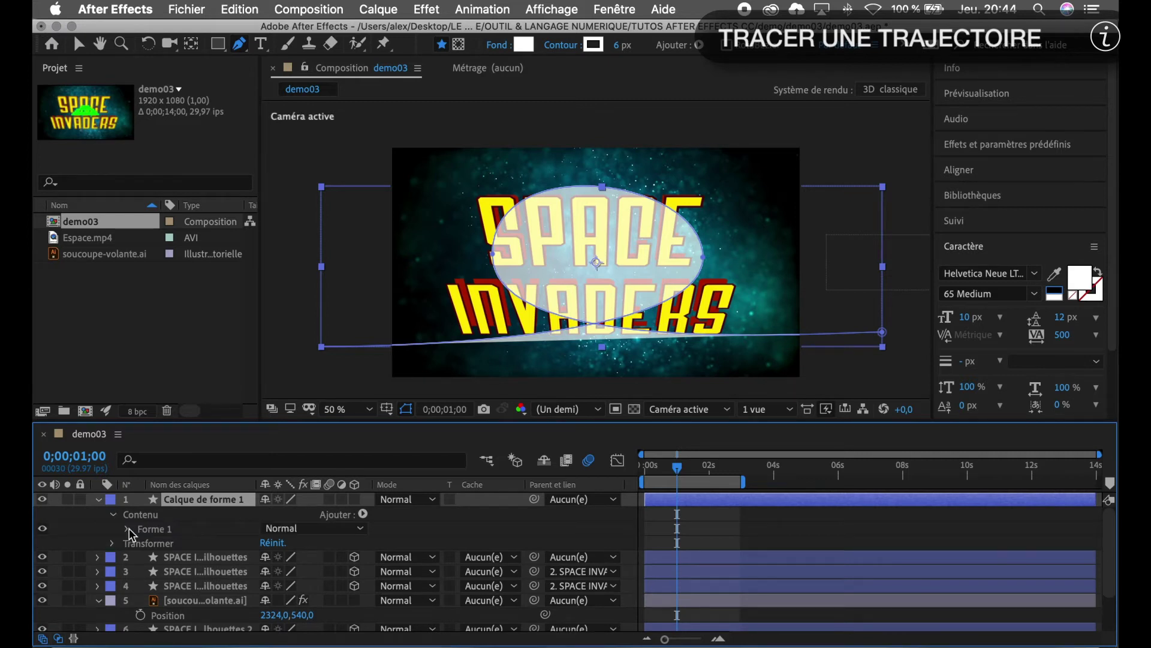
click(128, 530)
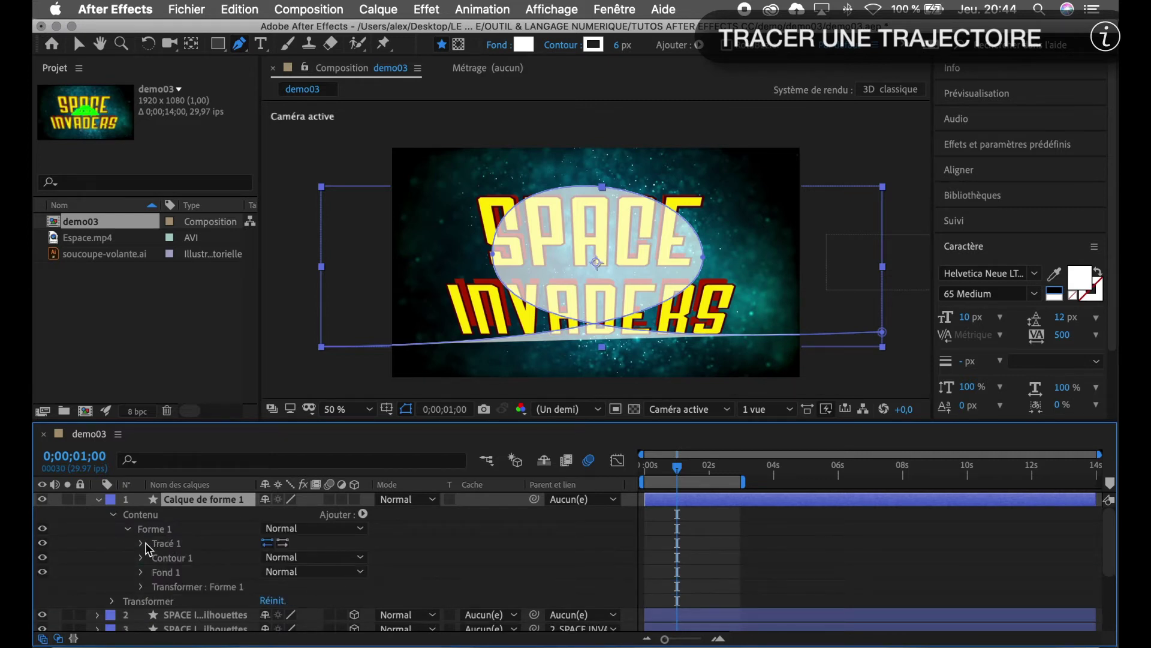
click(143, 543)
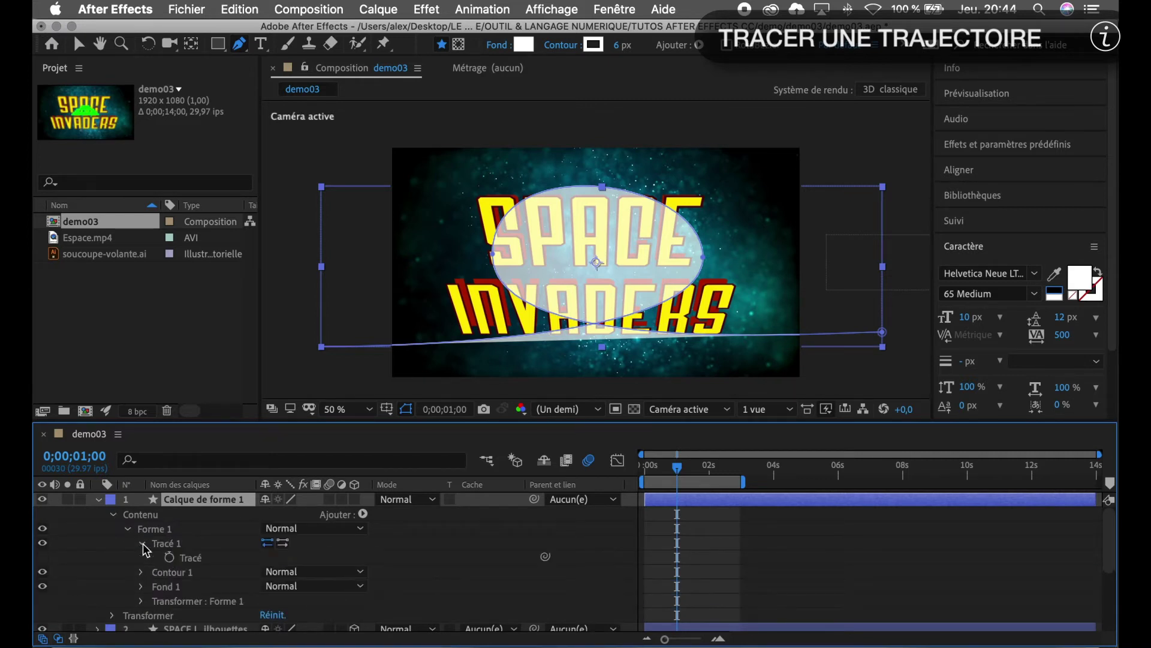
click(218, 558)
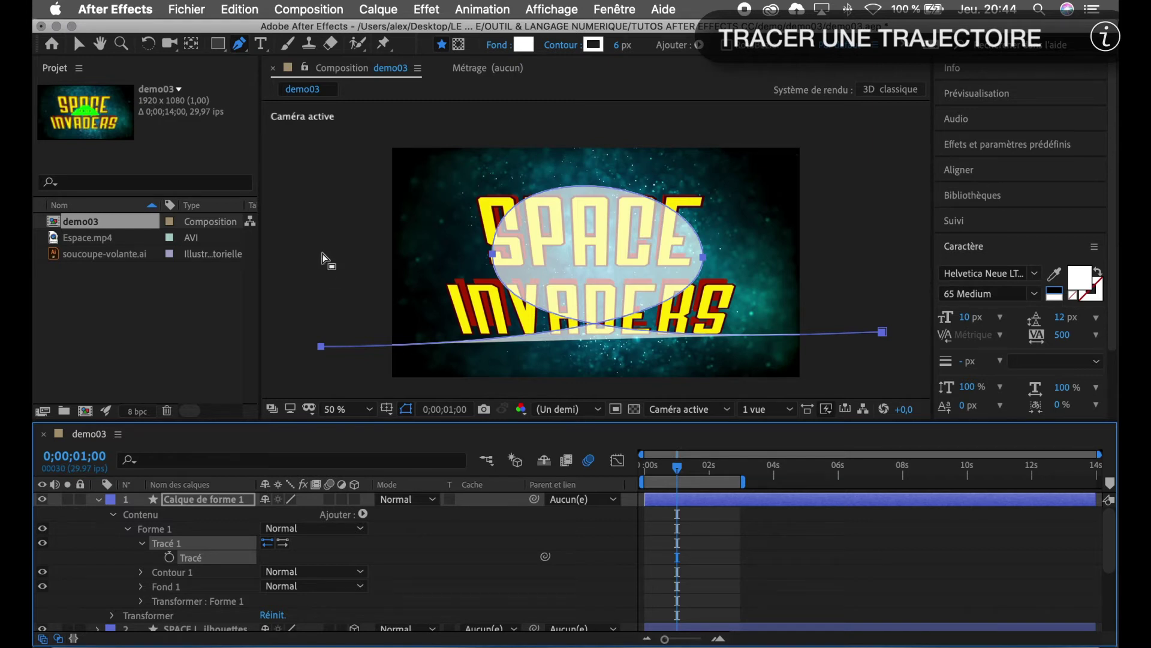
Paste the copied path into the saucer layer's Position property, starting at 0;00;01;00.
click(201, 507)
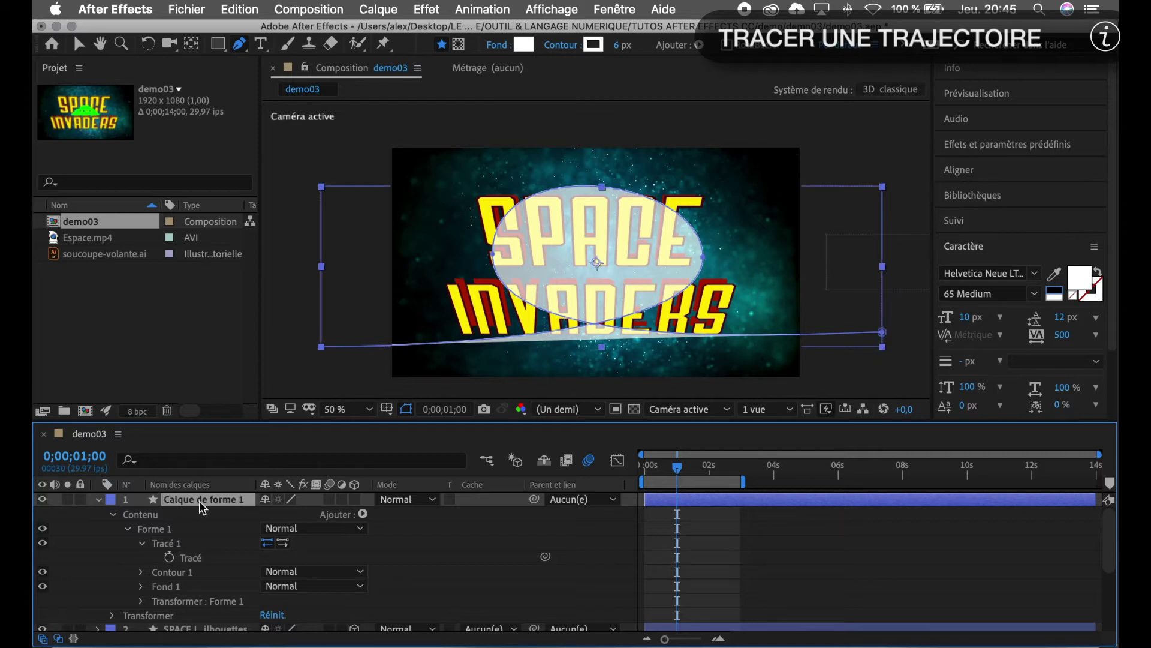
scroll(243, 524, down, 3)
click(192, 551)
key(p)
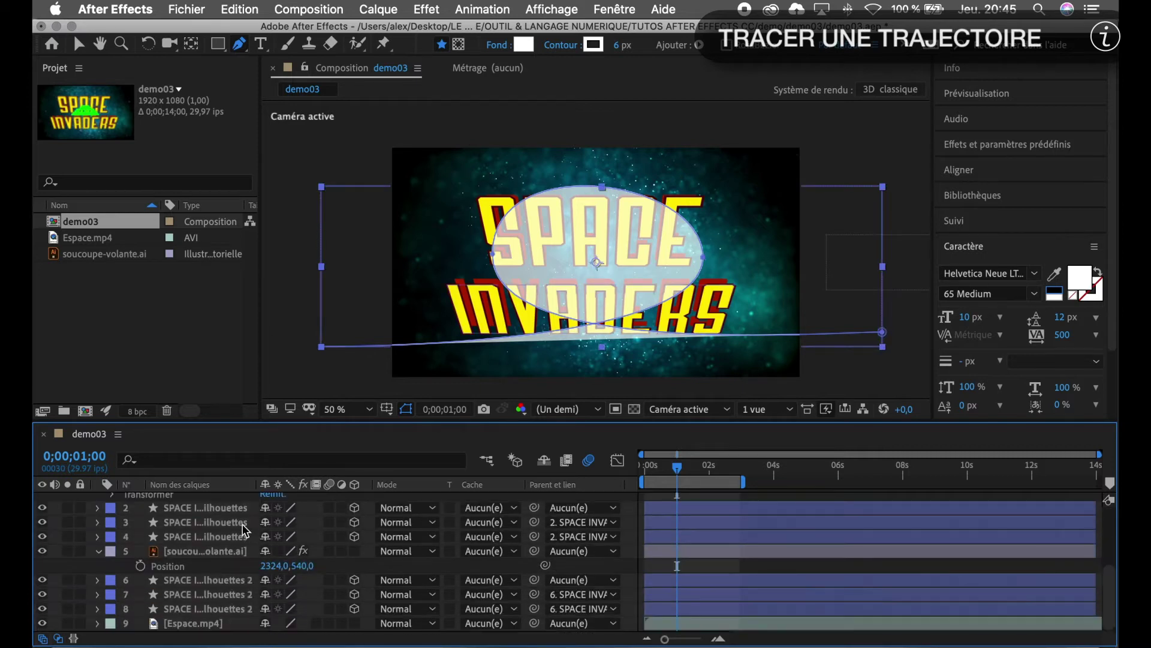
click(199, 551)
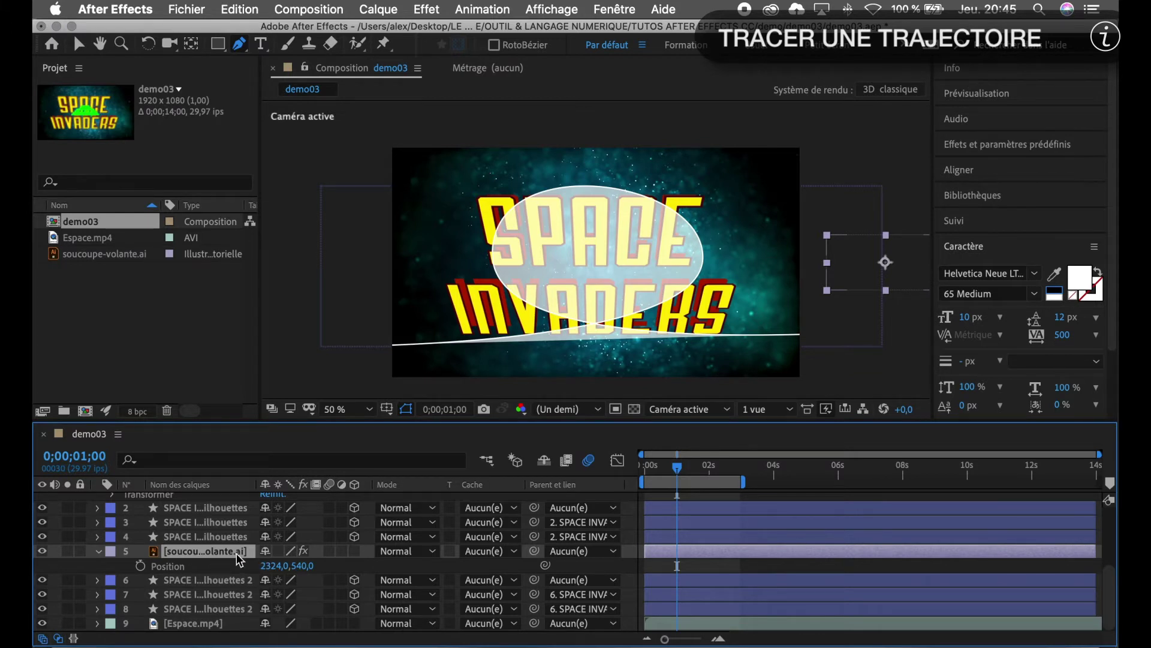
key(p)
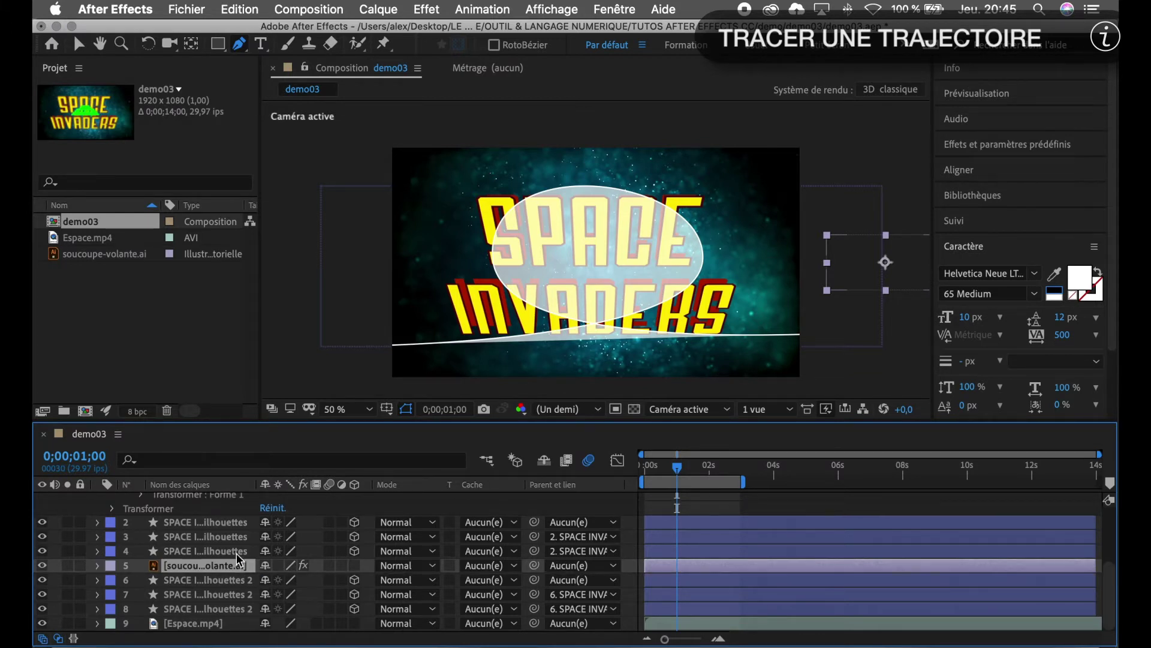
key(p)
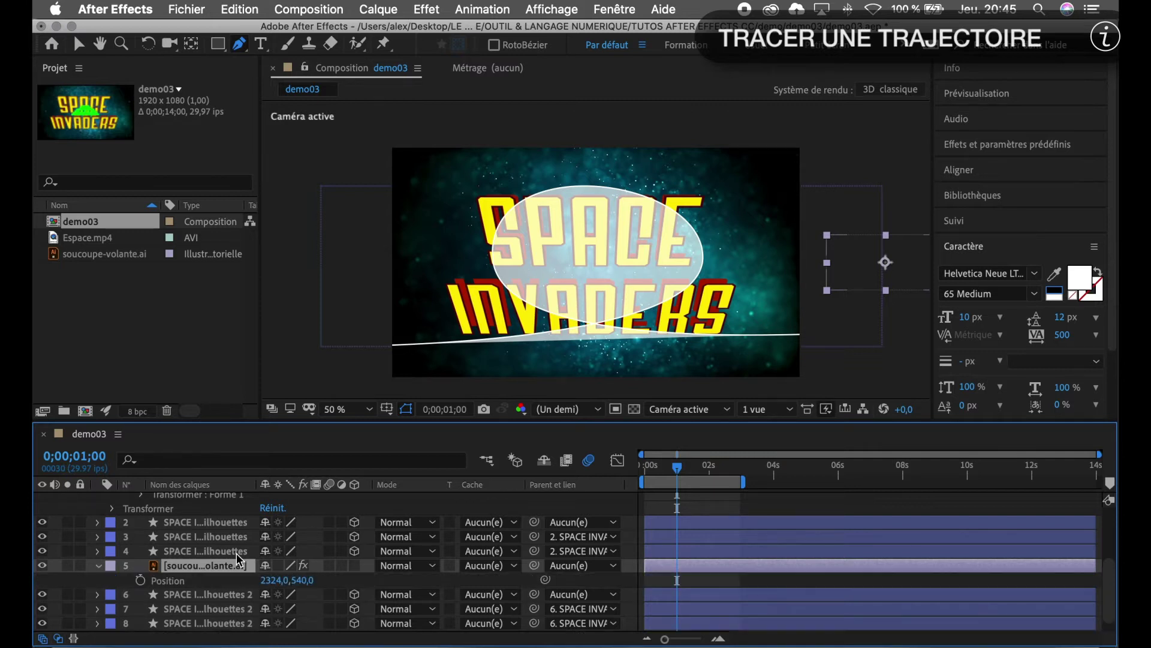
click(195, 580)
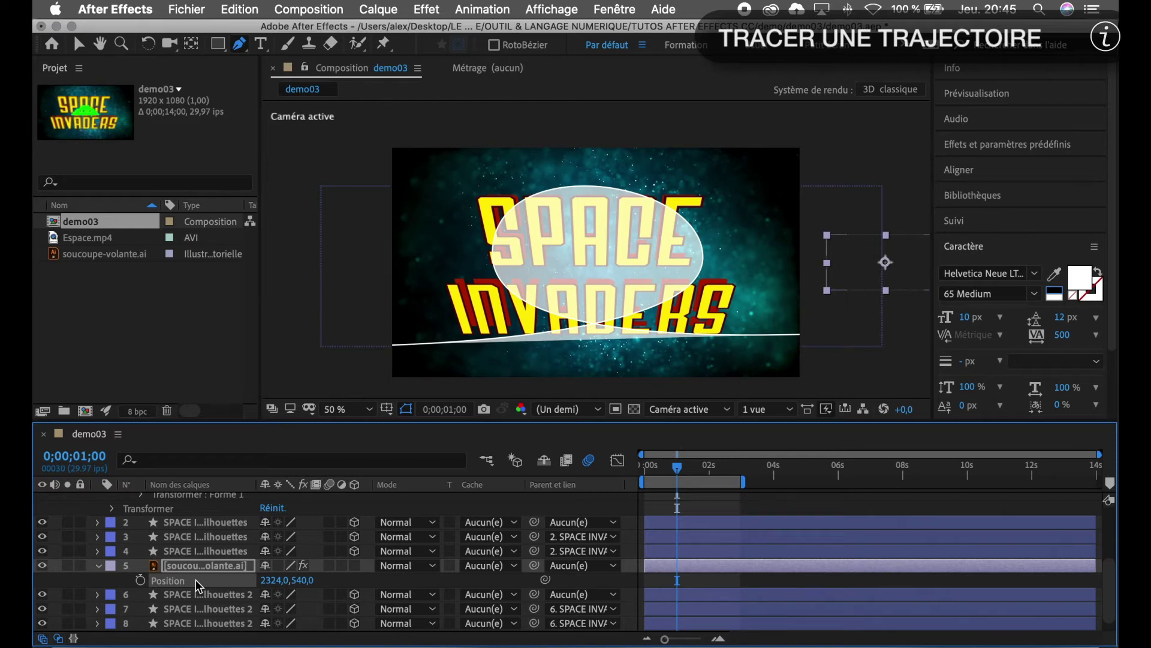
key(super+v)
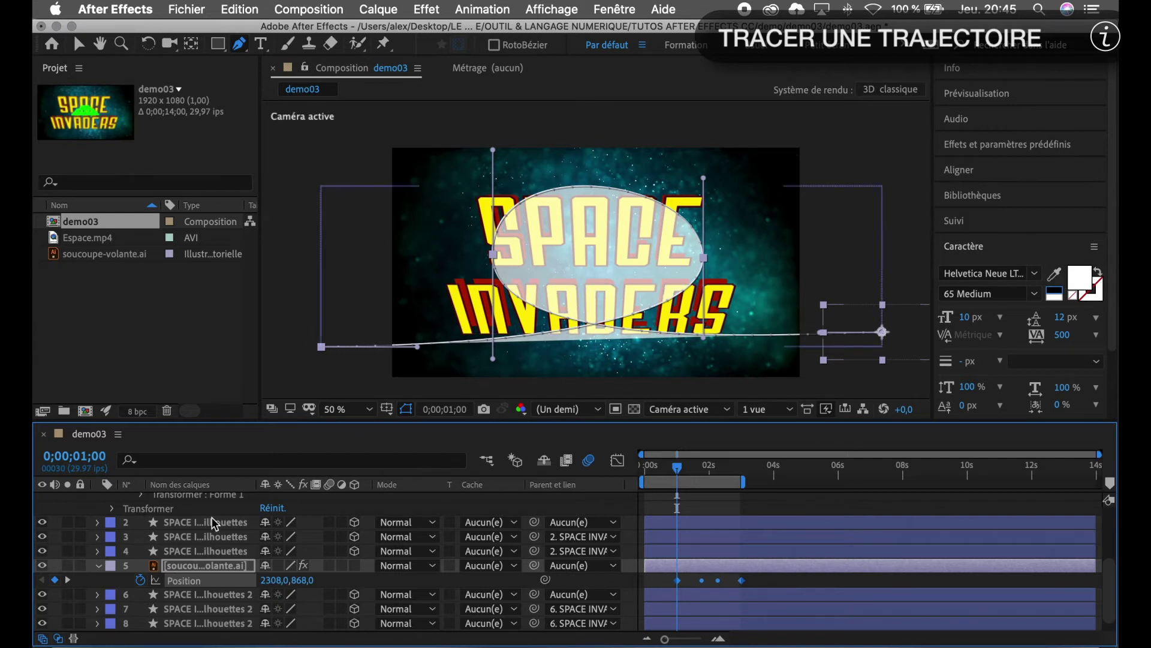
Delete the shape layer Calque de forme 1.
scroll(221, 535, up, 4)
click(210, 498)
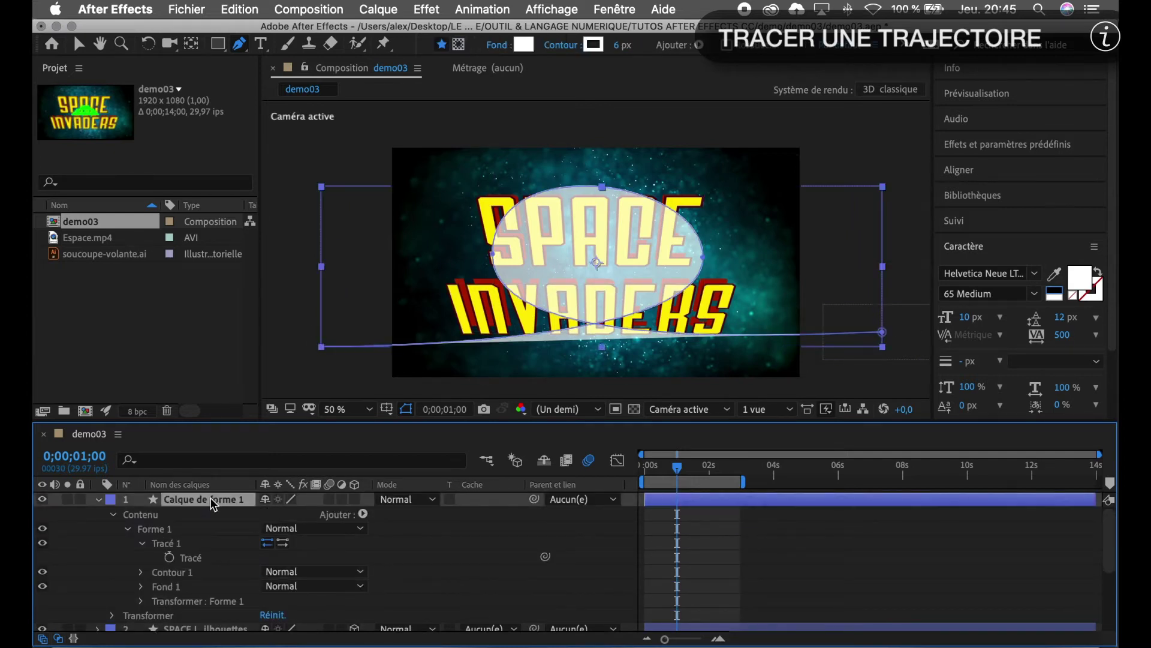
key(Delete)
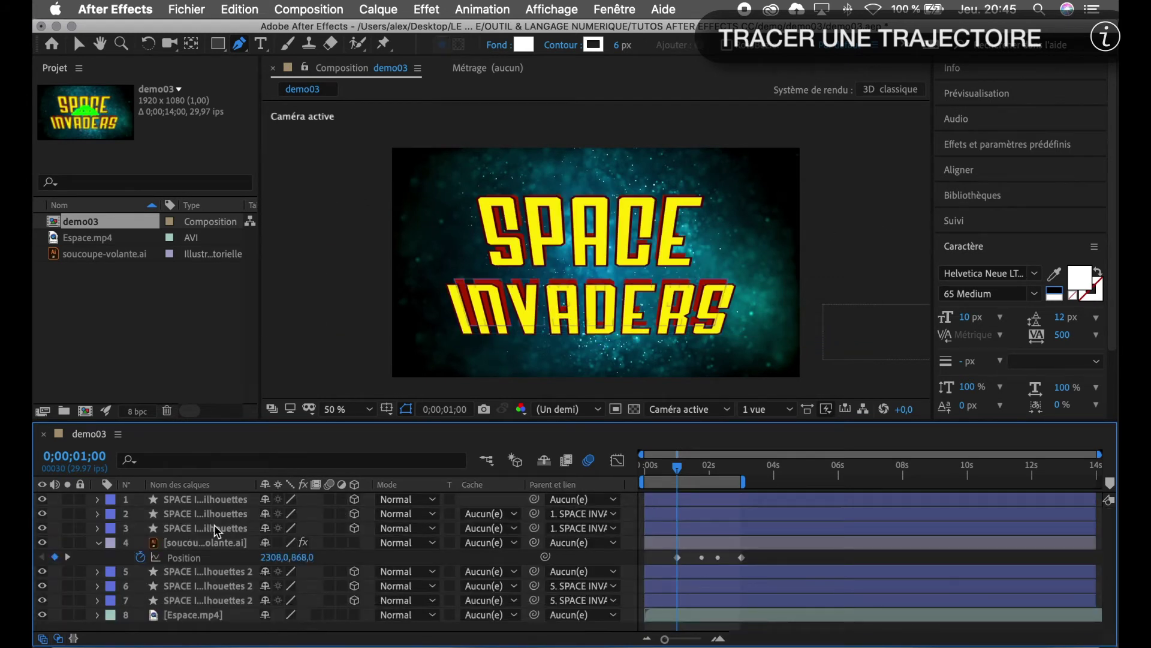
Show the saucer's motion path, scrub through its Position keyframes, and play back the looping flight.
click(222, 557)
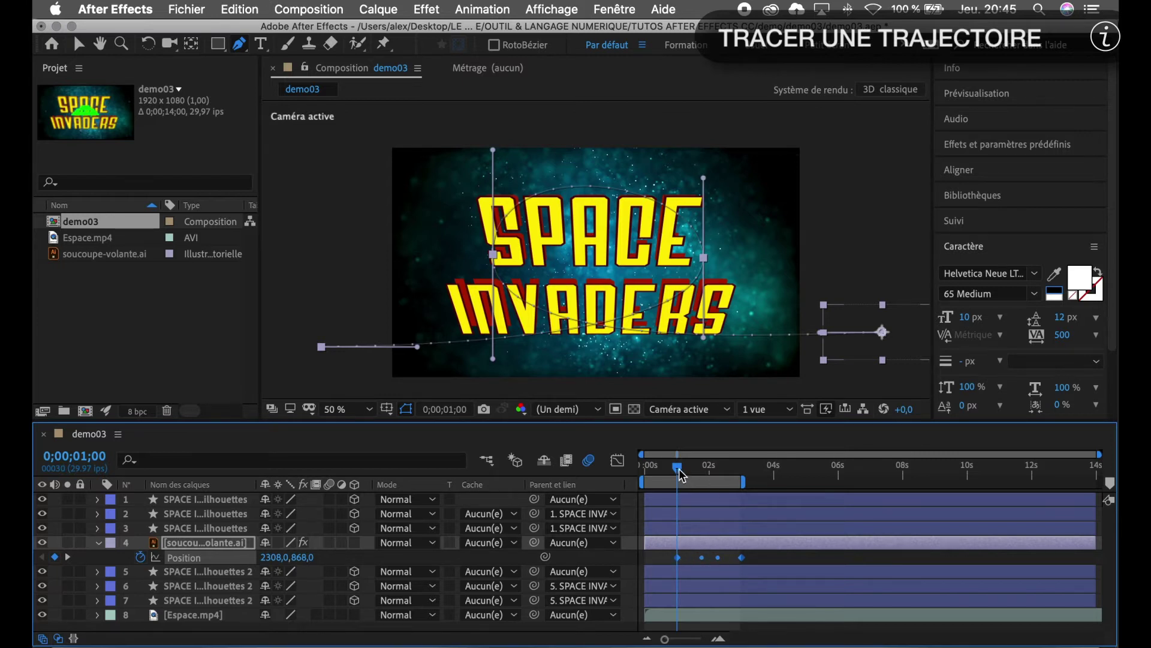
drag(679, 469, 694, 472)
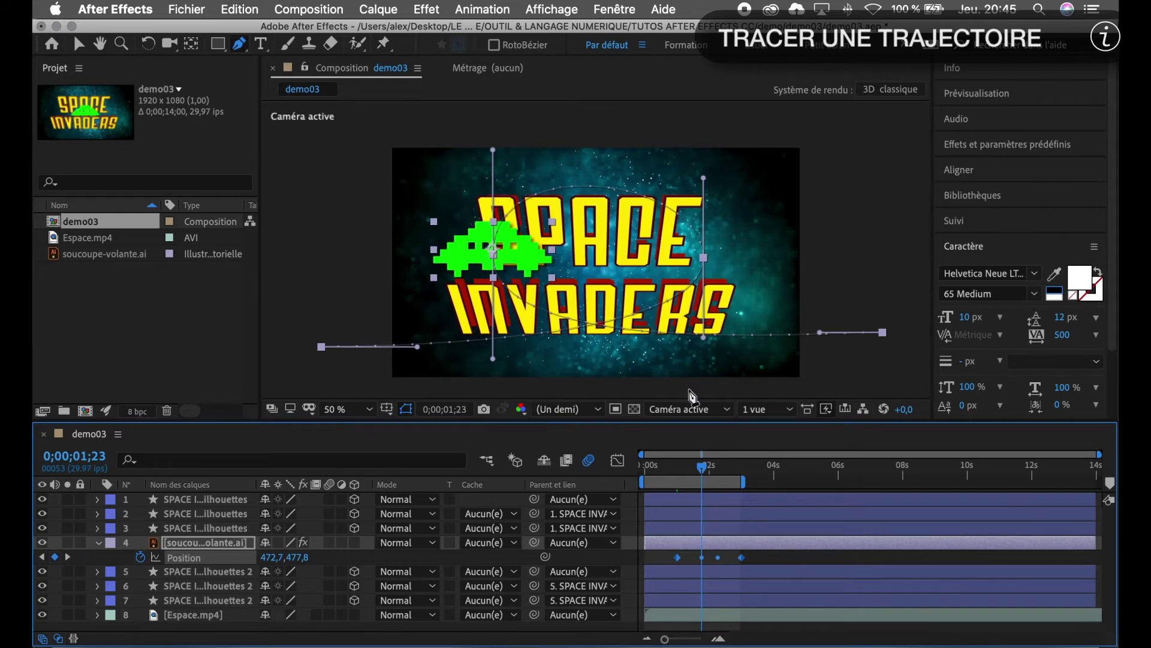
drag(703, 470, 715, 474)
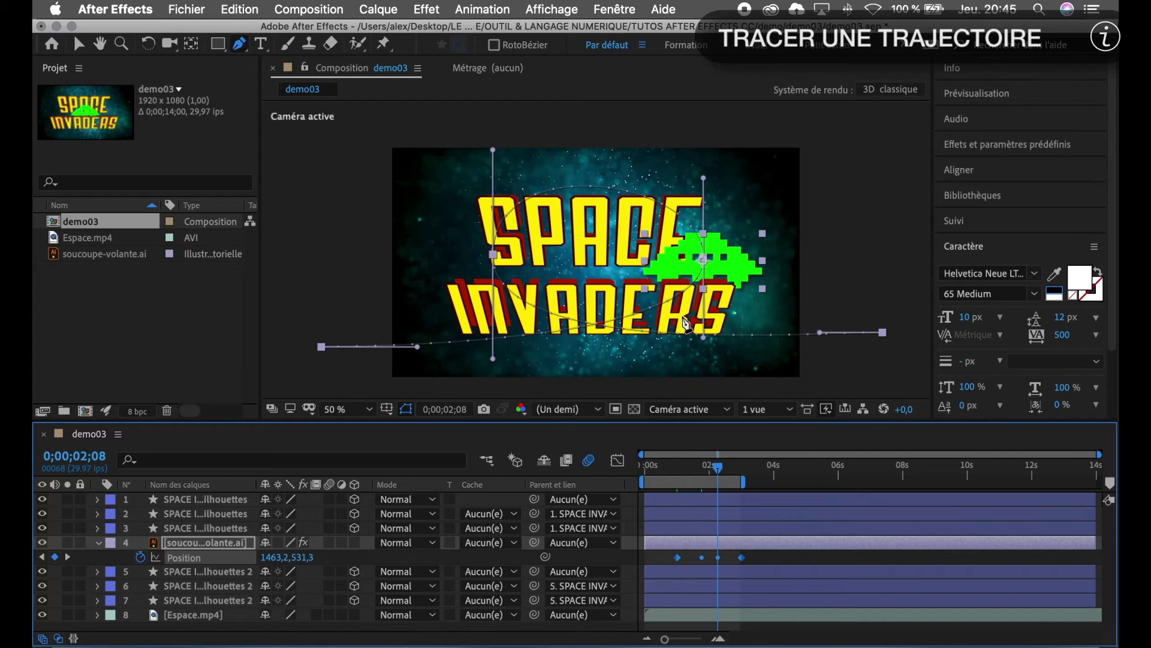
drag(718, 469, 660, 477)
key(space)
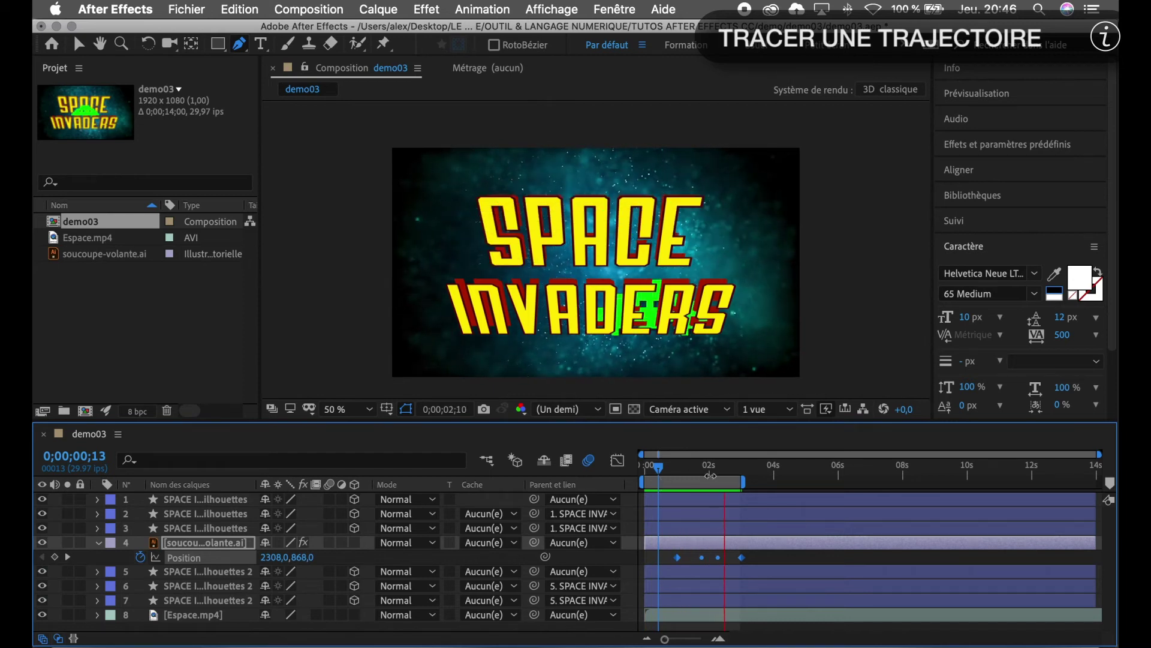
click(662, 472)
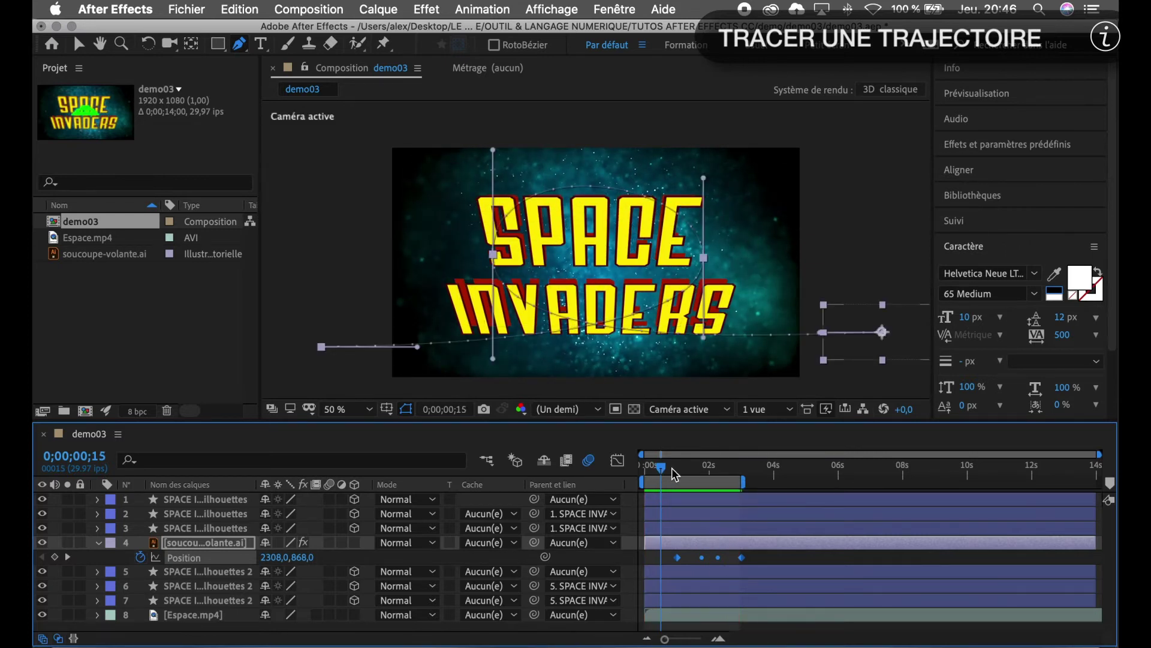
Speed up the saucer's flight by moving its last Position keyframe earlier, to just after the 2-second mark.
drag(663, 469, 677, 470)
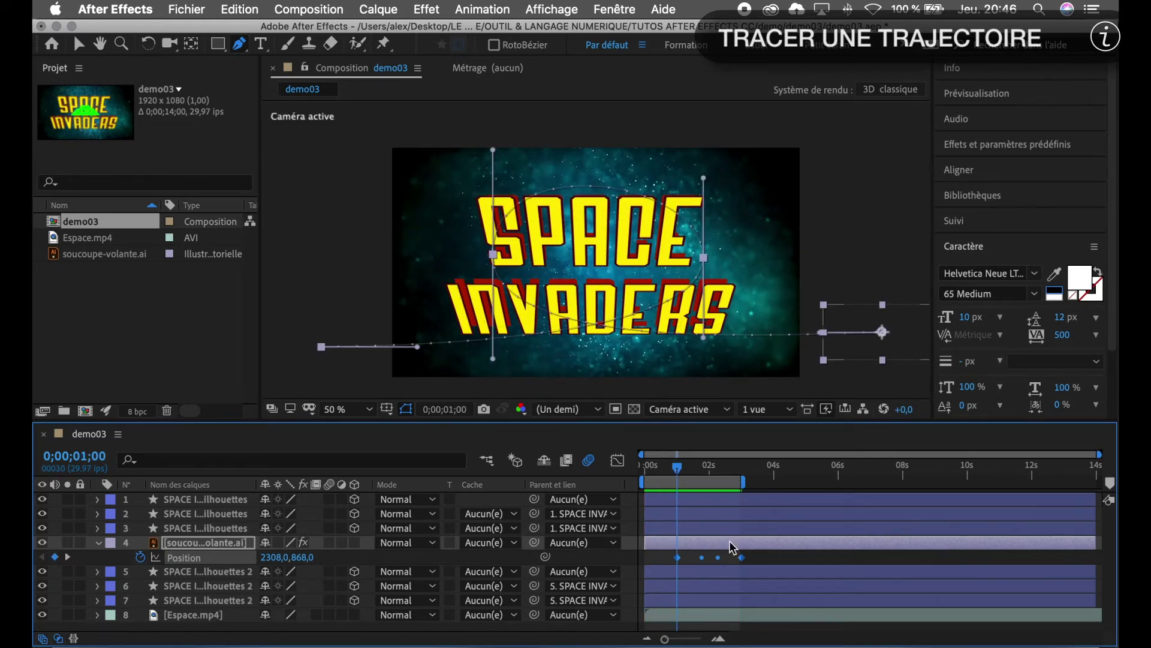
drag(746, 557, 744, 557)
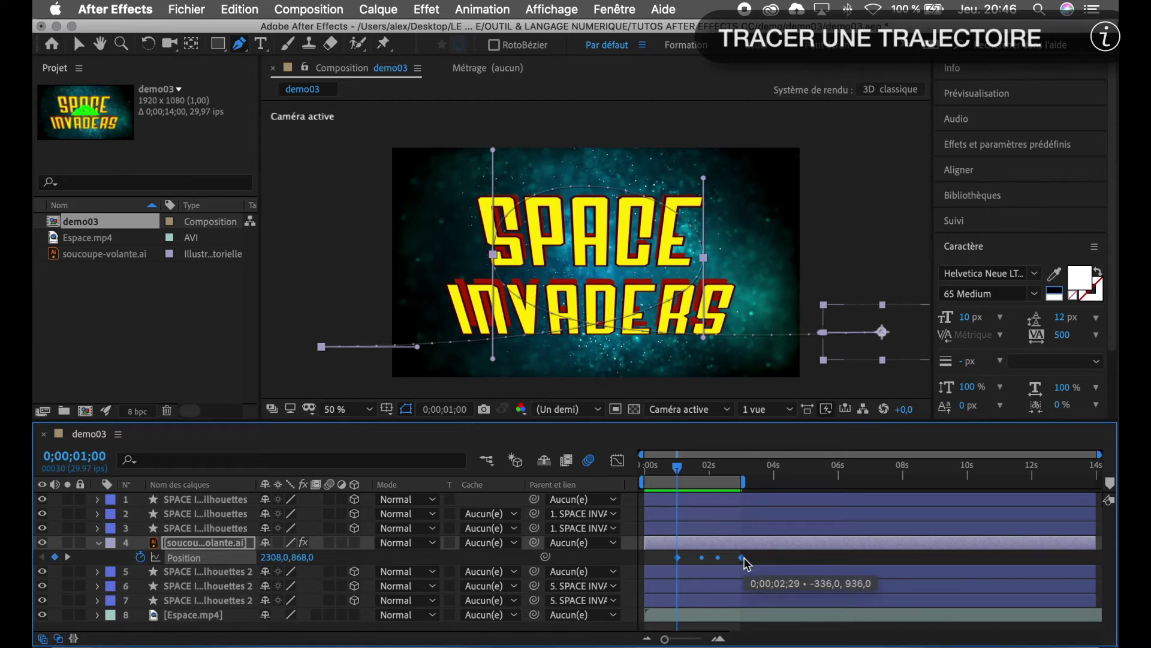
click(765, 560)
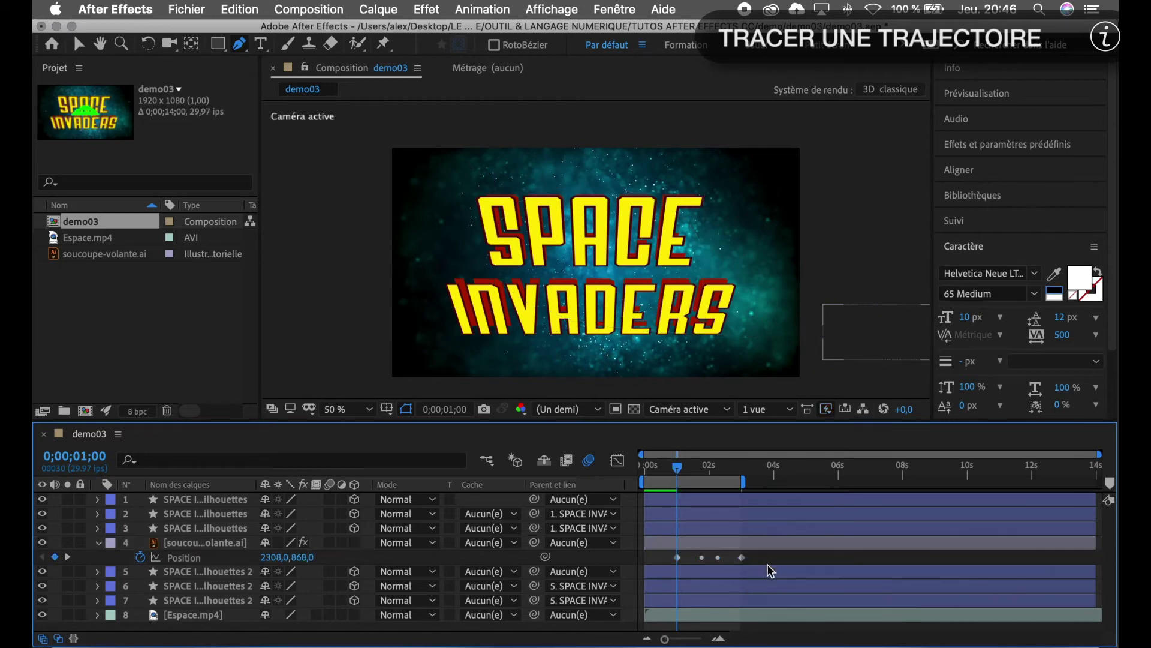
click(742, 558)
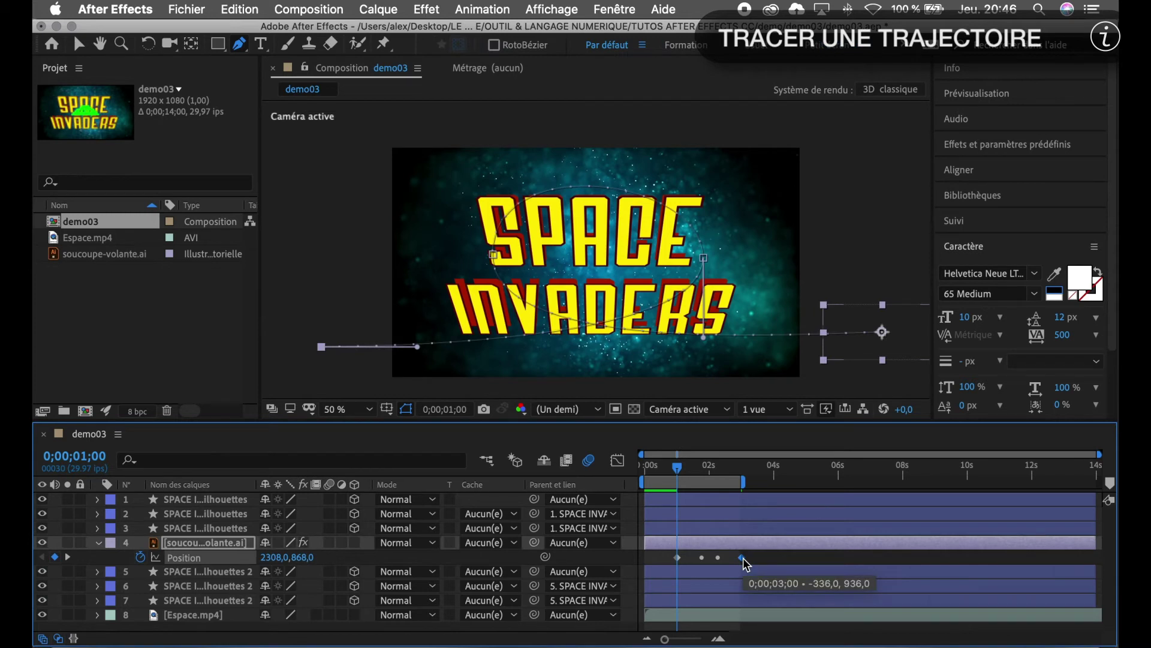
drag(742, 557, 713, 557)
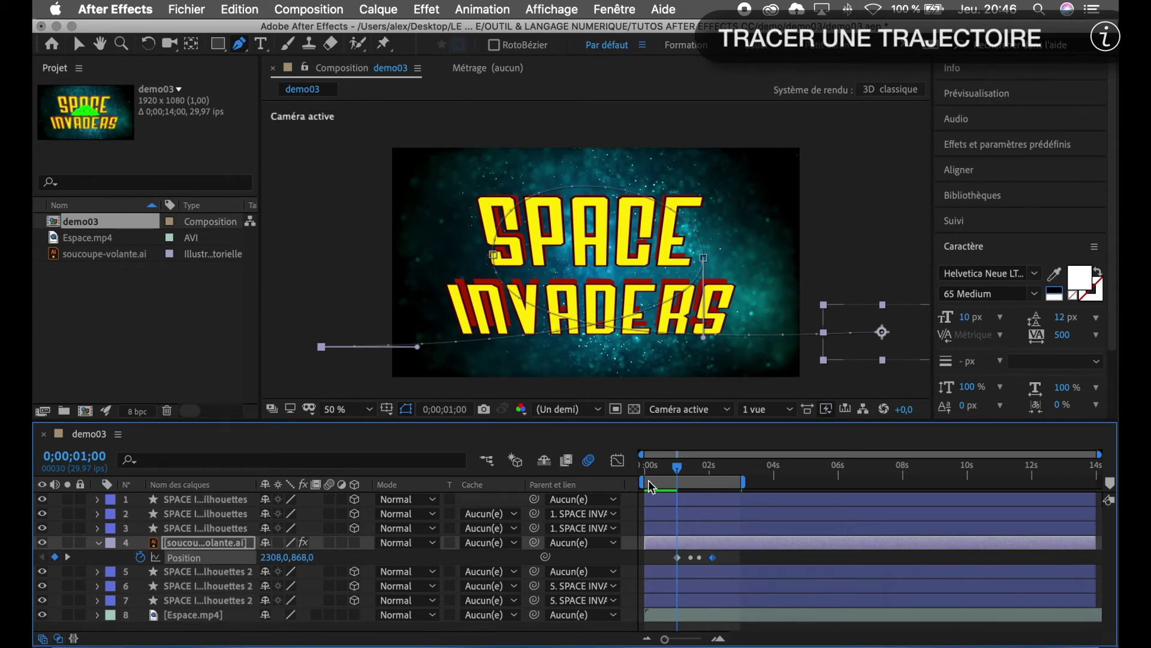
Play back the shortened saucer flight from 0;00;01;00.
click(678, 465)
key(space)
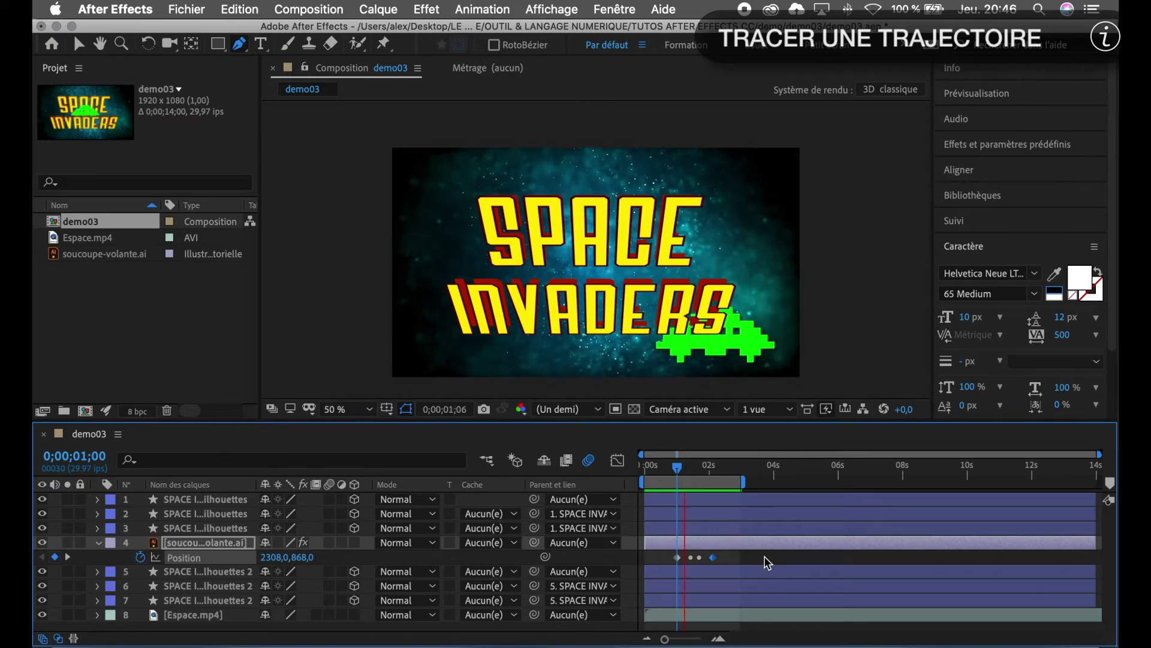
key(space)
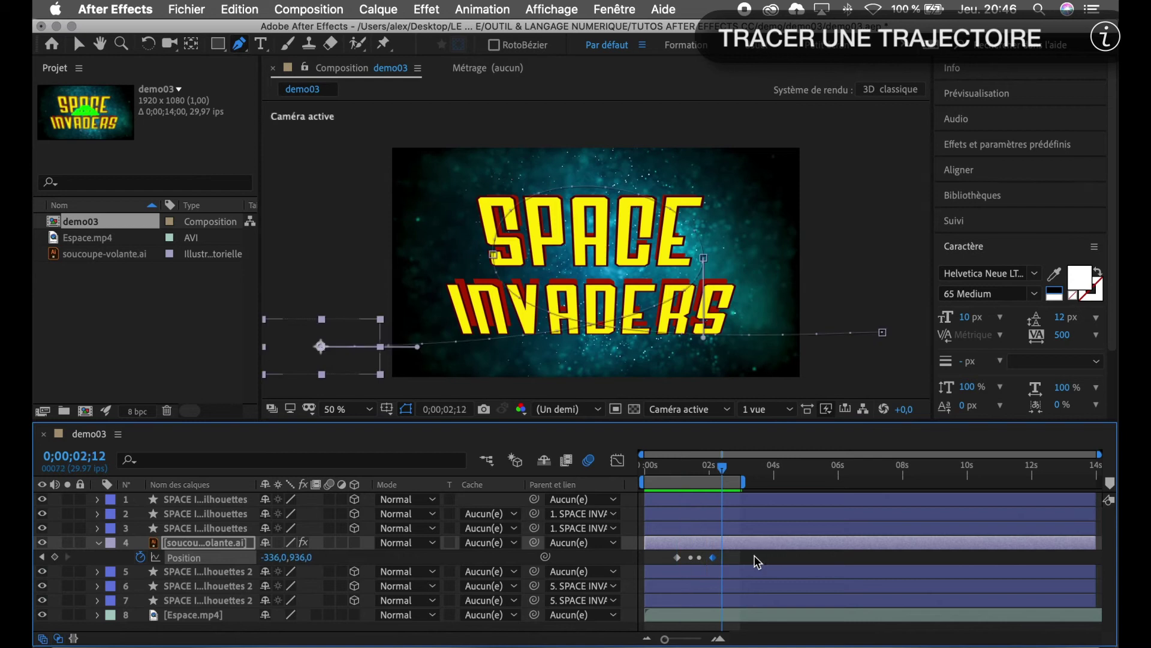
Move the saucer's first Position keyframe to slightly before the 1-second mark and play back the flight.
click(716, 563)
click(671, 559)
drag(670, 559, 714, 561)
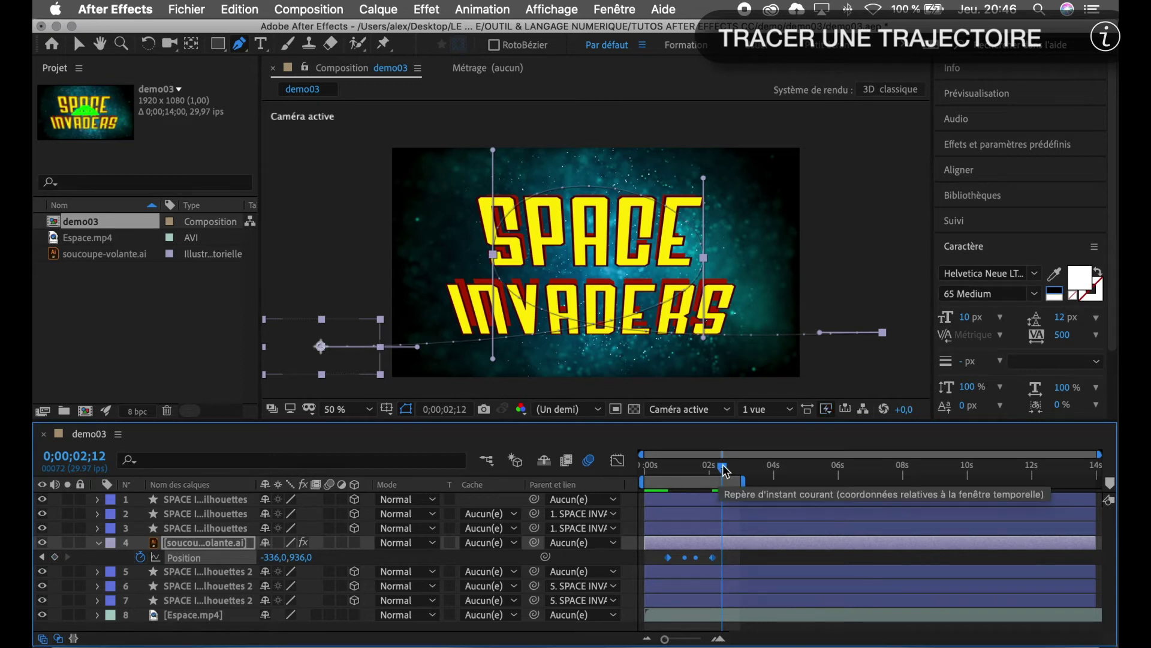
key(space)
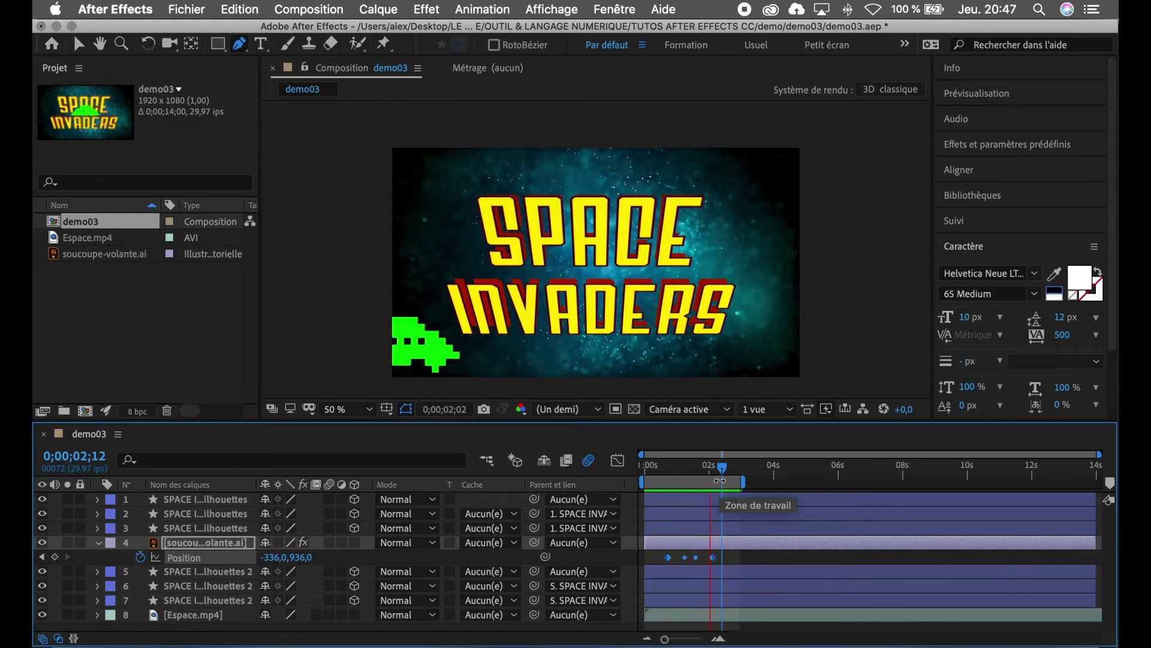
click(720, 481)
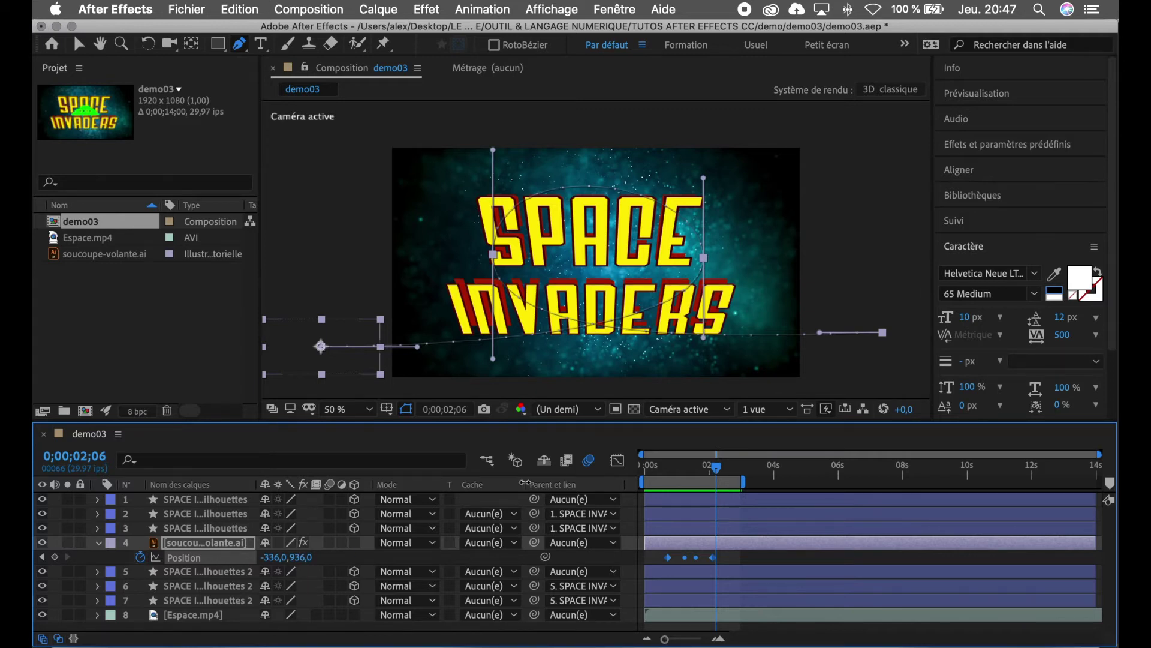
Remove all Position keyframes from the saucer layer and, at 0;00;01;00, move it beyond the frame's right edge to 2276, 936.
click(222, 548)
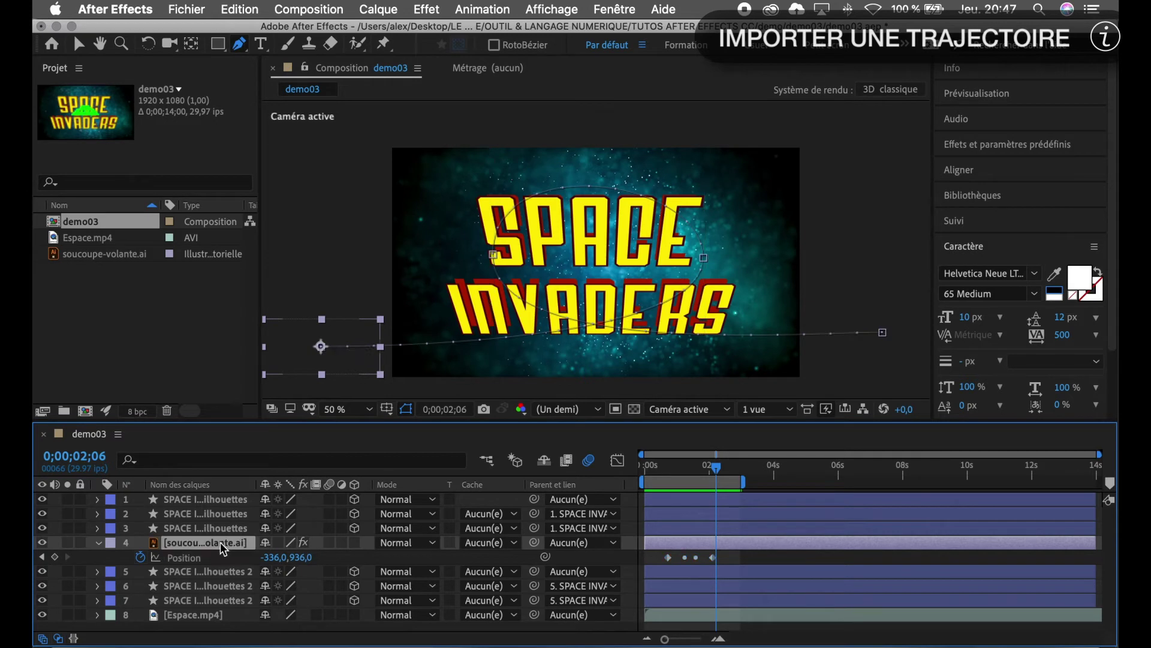
click(141, 557)
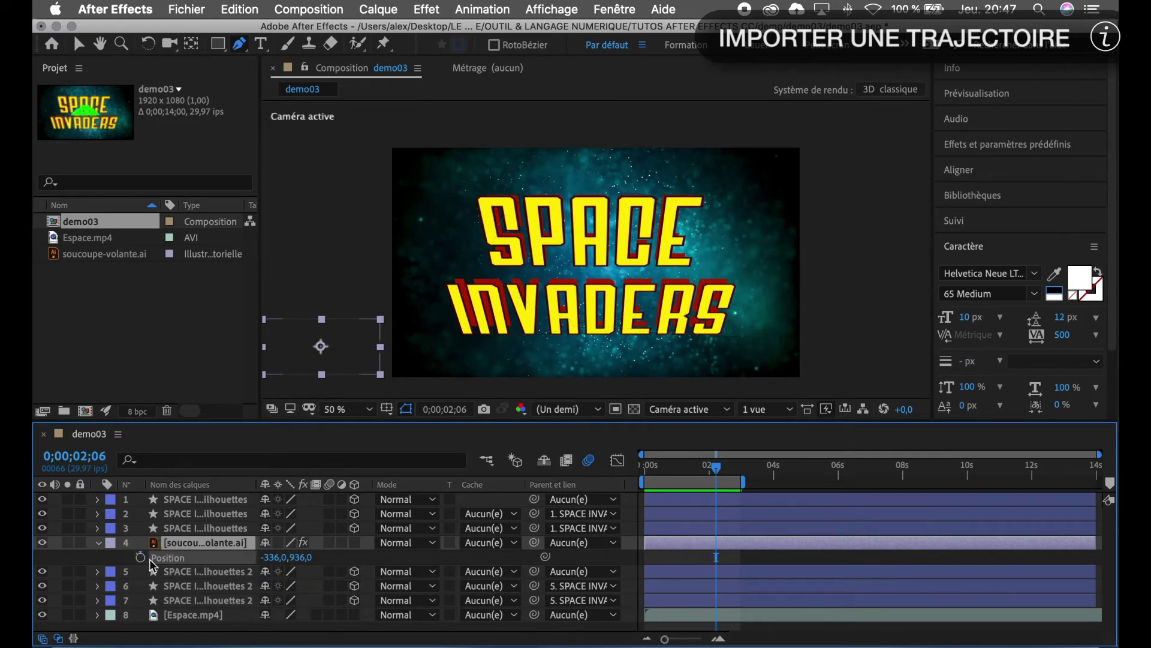
click(99, 456)
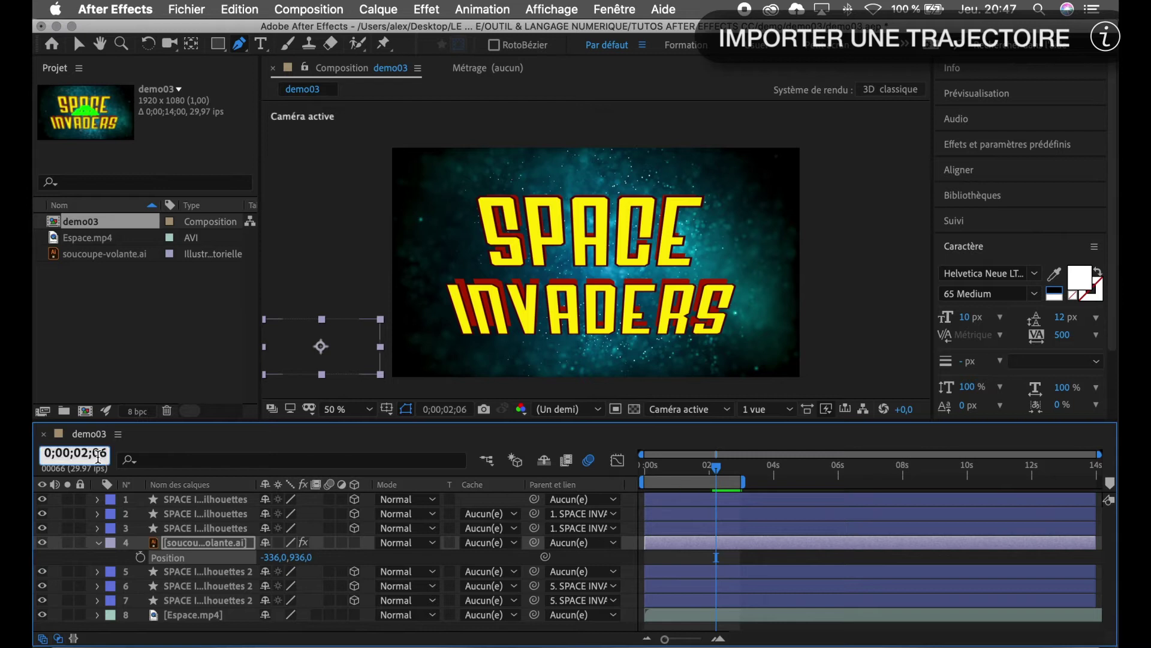
text(1;)
text(00)
key(Return)
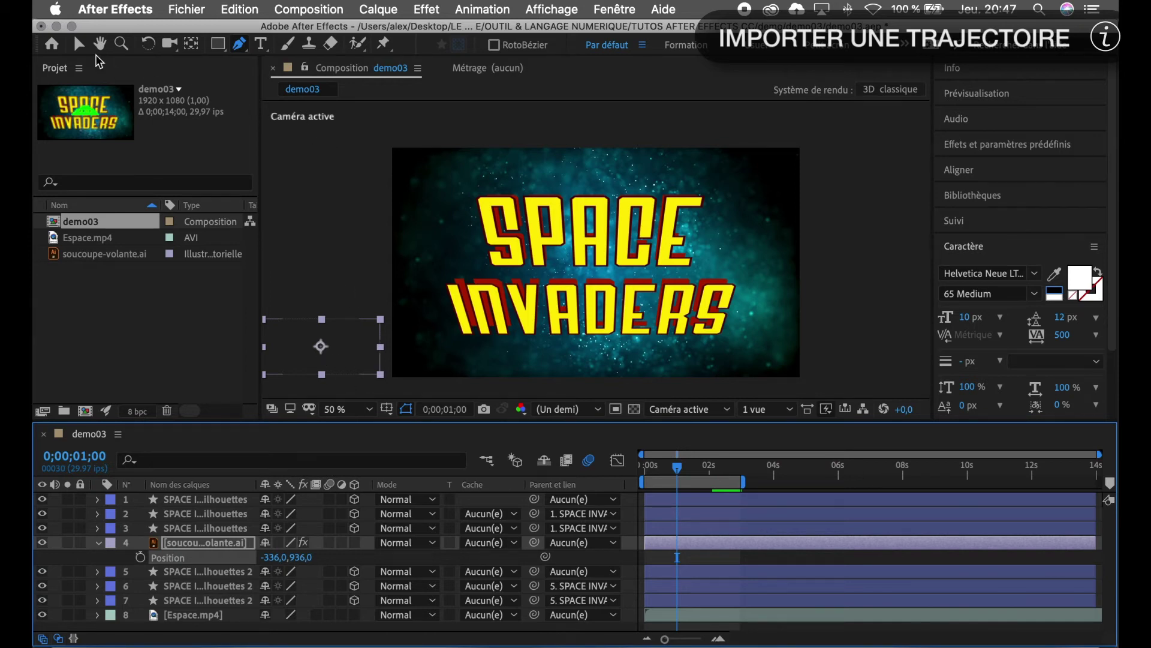
click(78, 44)
drag(324, 355, 873, 373)
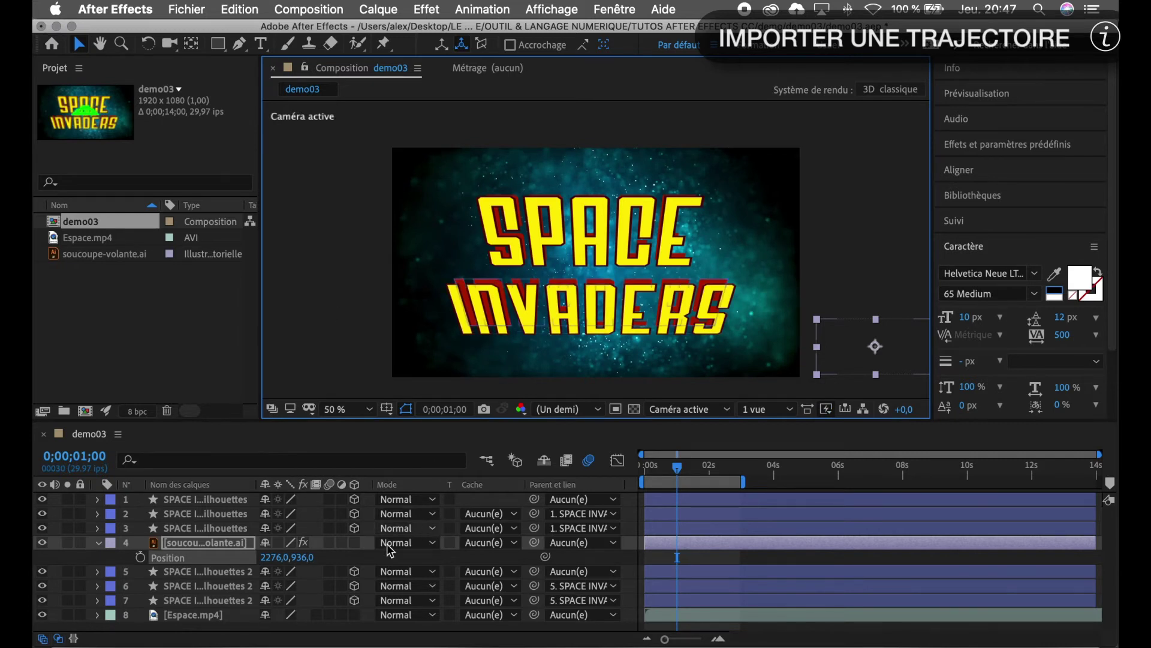
Switch to Illustrator, copy the looping path in trajectoire.ai, and switch back to After Effects.
click(313, 640)
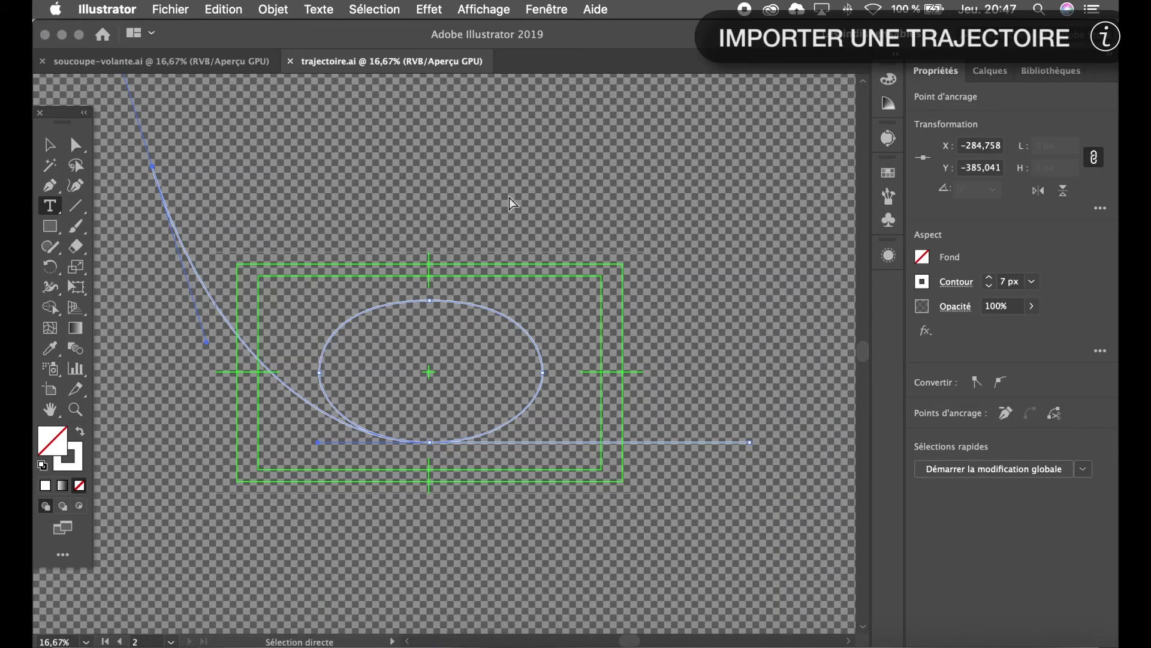
click(510, 202)
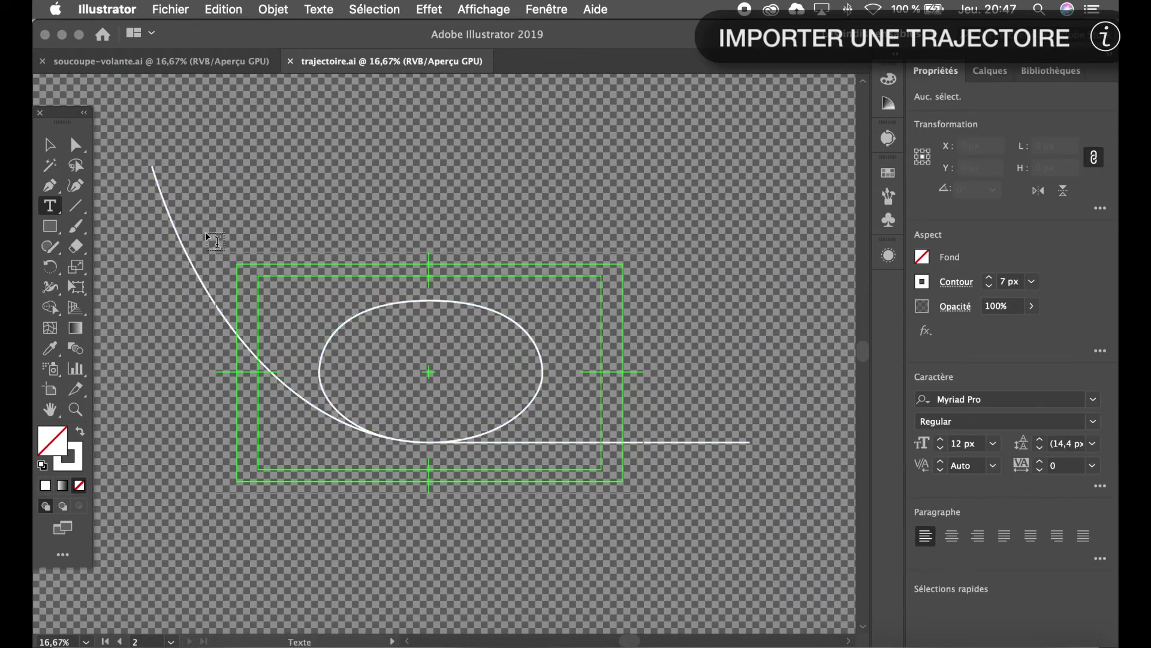
click(49, 144)
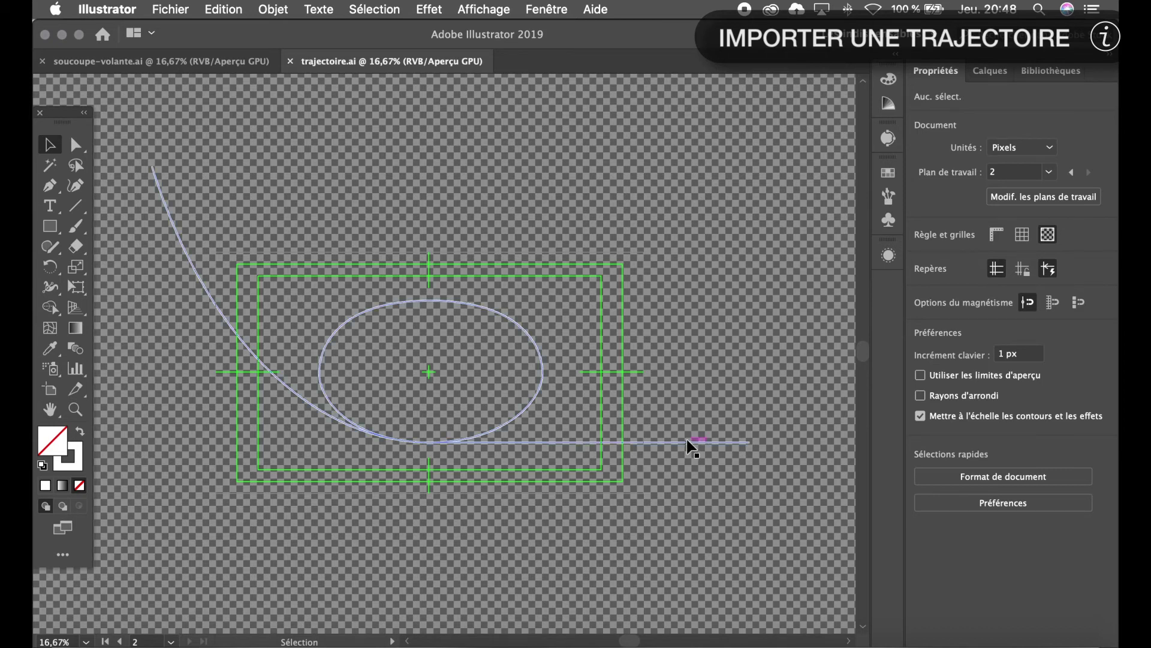
click(174, 227)
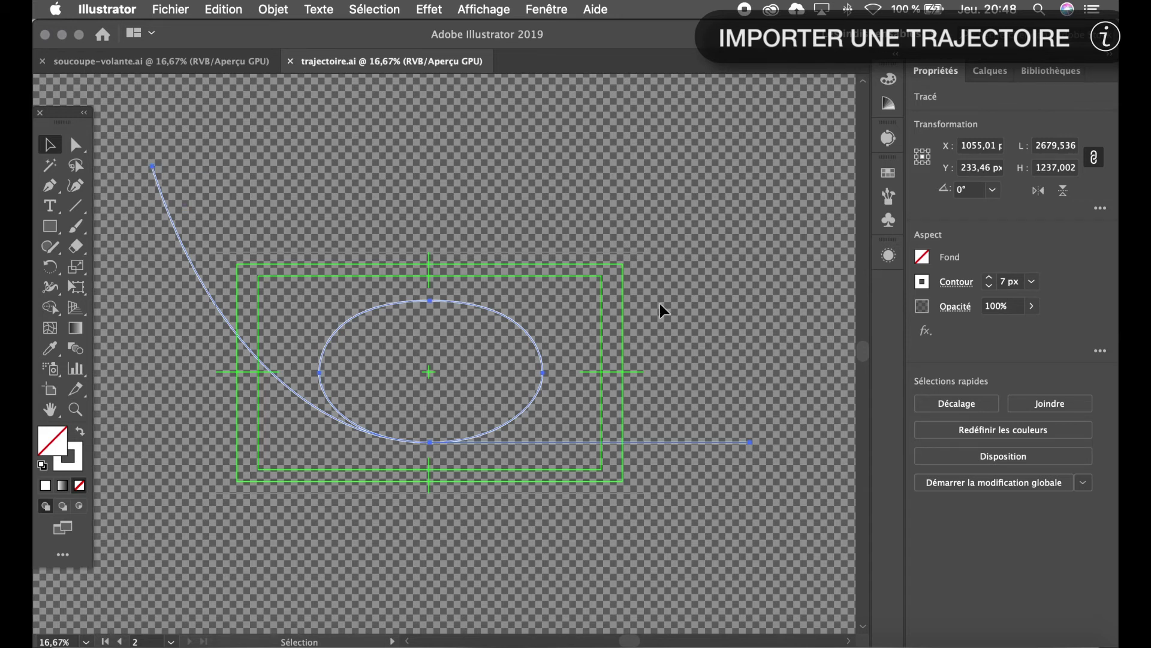
key(super)
click(361, 640)
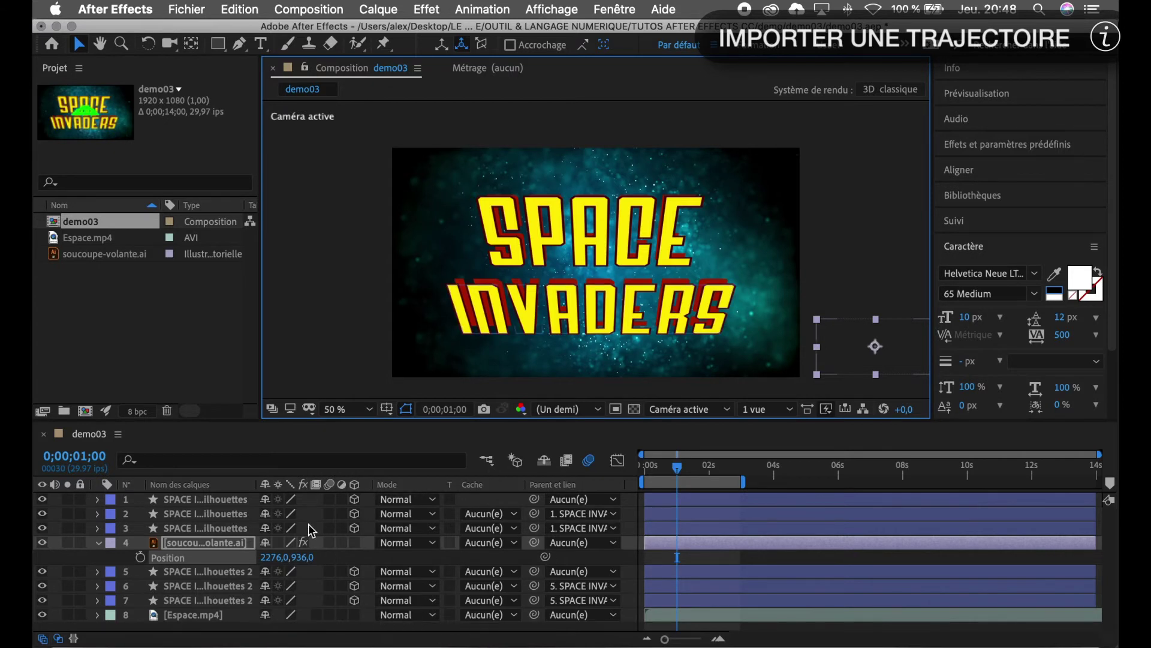
Paste the copied path onto the saucer layer's Position property at 0;00;01;00.
click(206, 557)
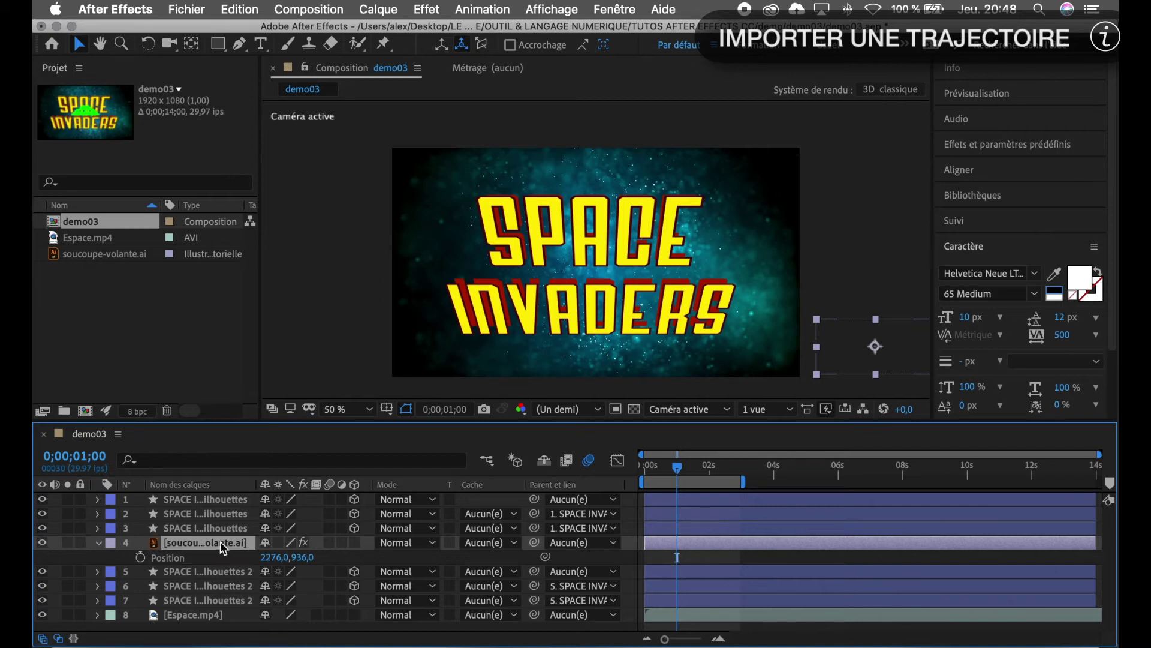
key(p)
key(p)
click(197, 556)
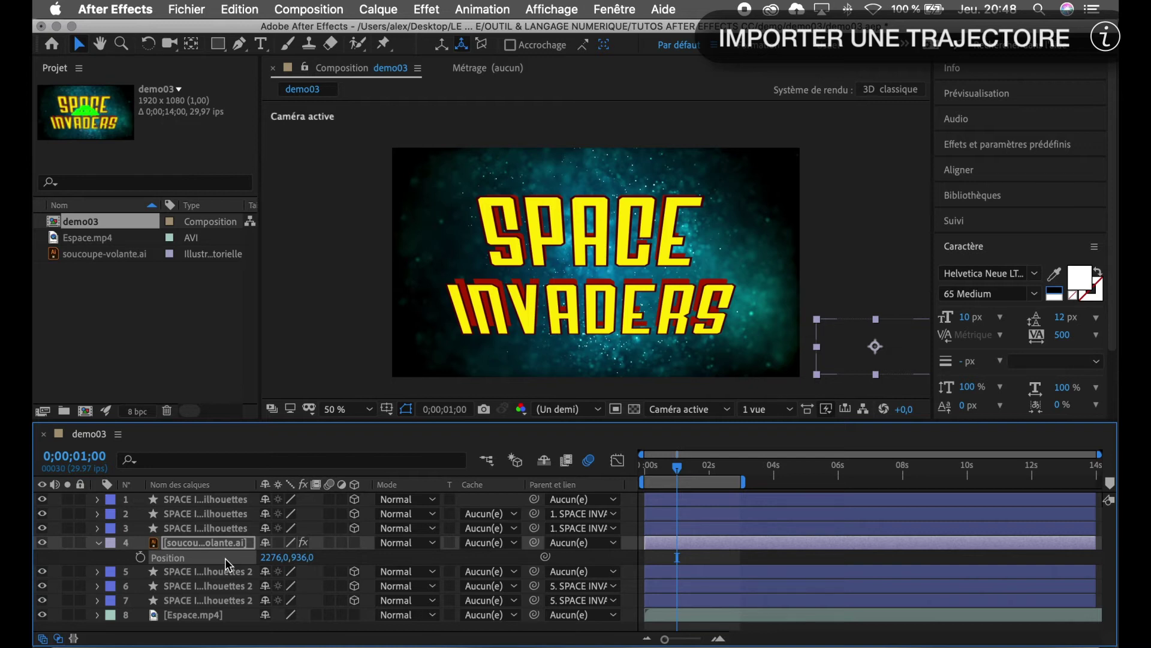
key(super+v)
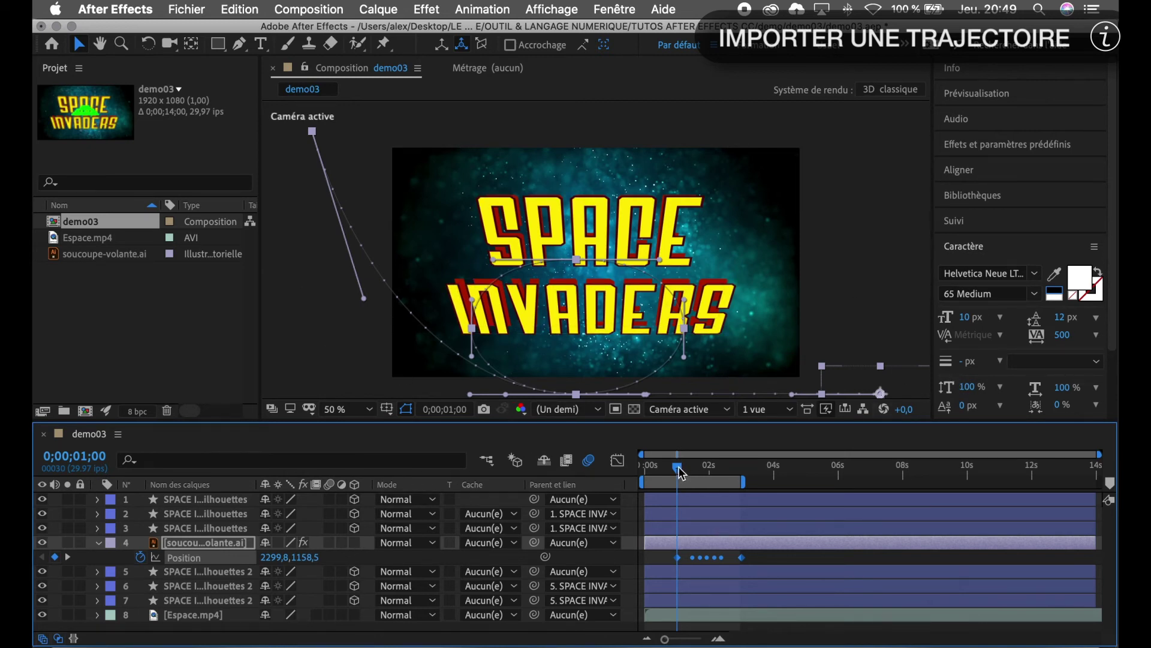
Reselect the saucer's Position at 0;00;01;02 and try to shift the pasted trajectory vertically with small nudges.
mouse_move(678, 466)
mouse_down()
mouse_move(727, 476)
mouse_move(682, 478)
mouse_up()
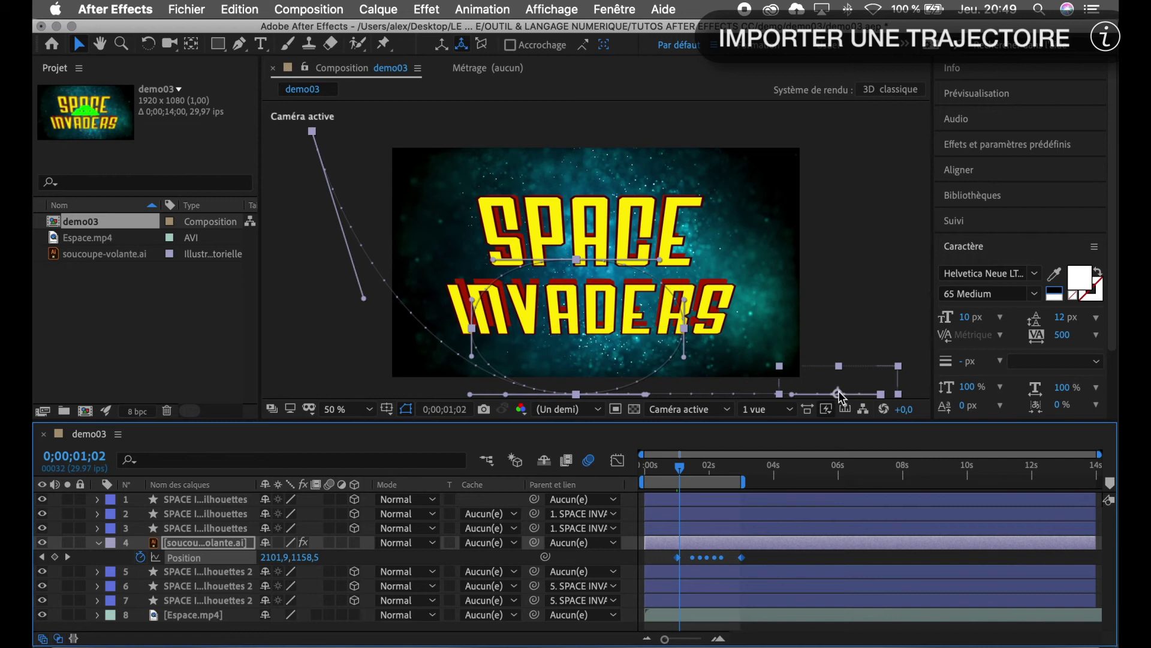
click(657, 372)
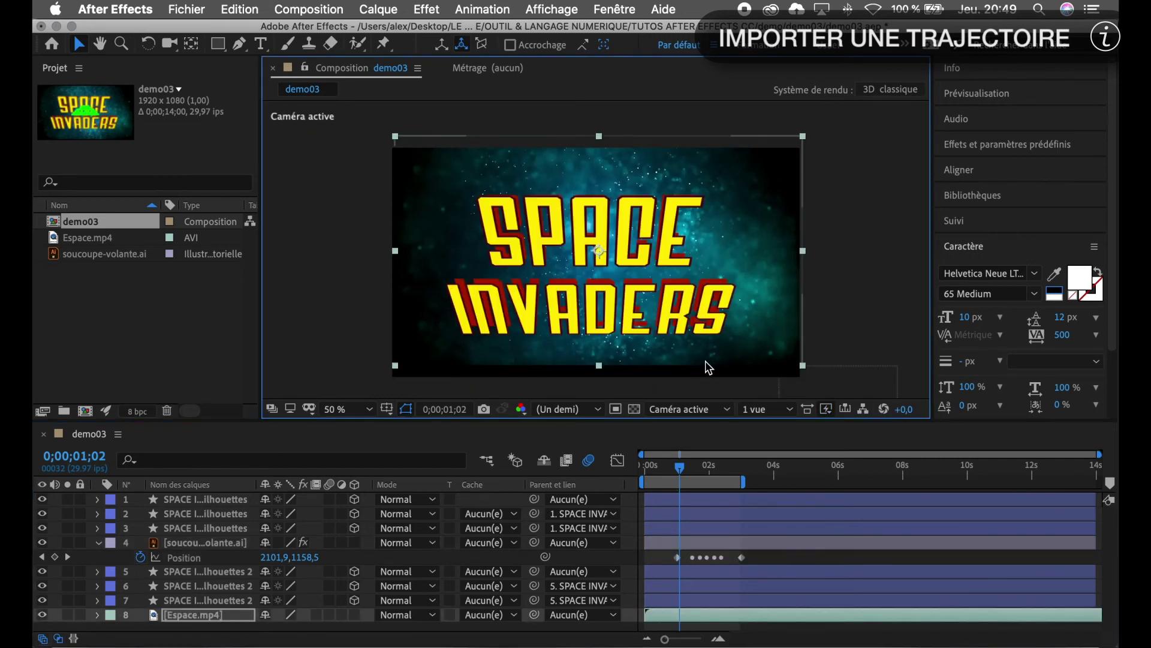
click(198, 542)
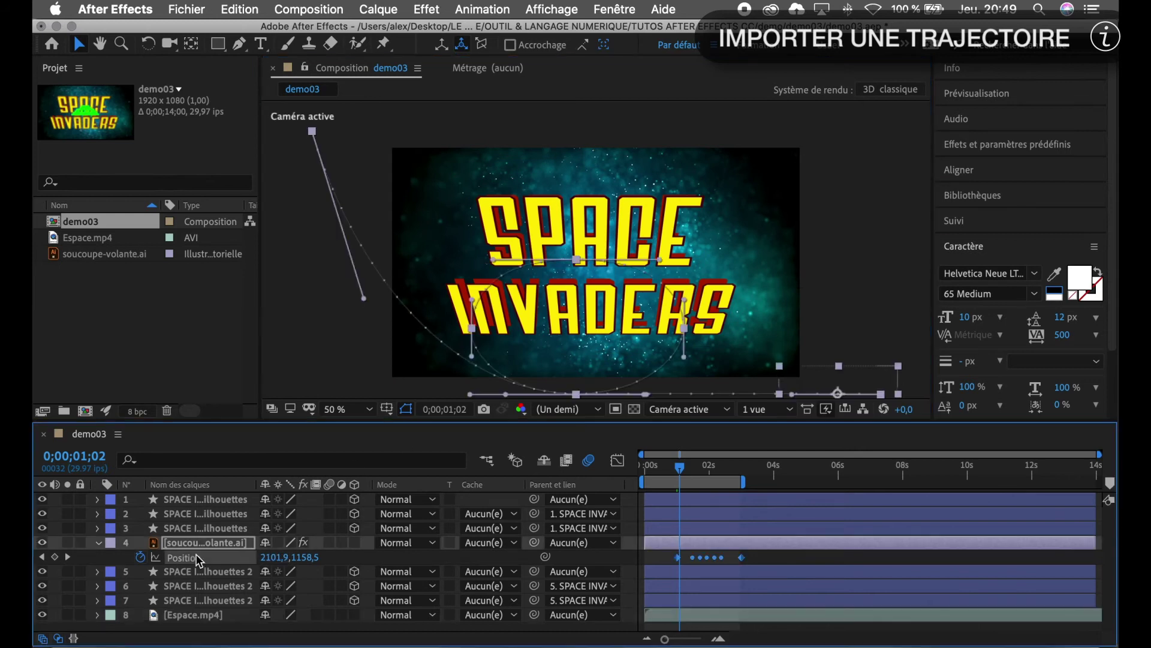
key(super+v)
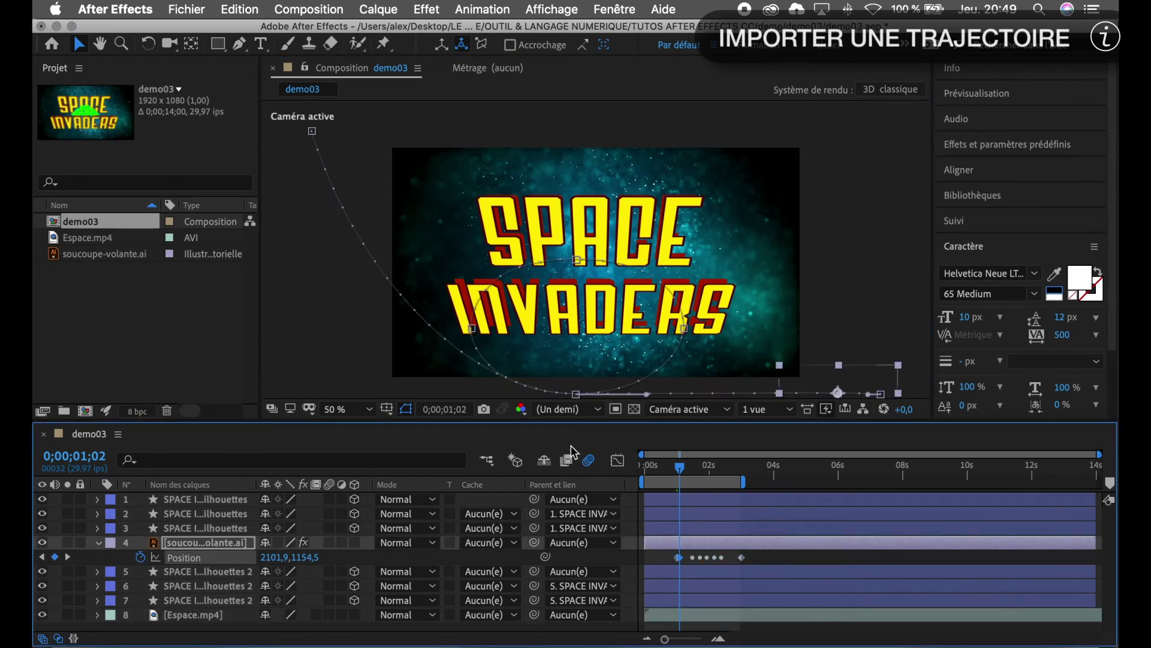
key(Down)
key(Down)
key(Down)
key(Down)
key(Down)
key(Down)
key(Down)
key(Down)
key(Down)
key(Down)
key(Down)
key(Down)
key(Down)
key(Down)
key(Down)
key(Down)
click(774, 557)
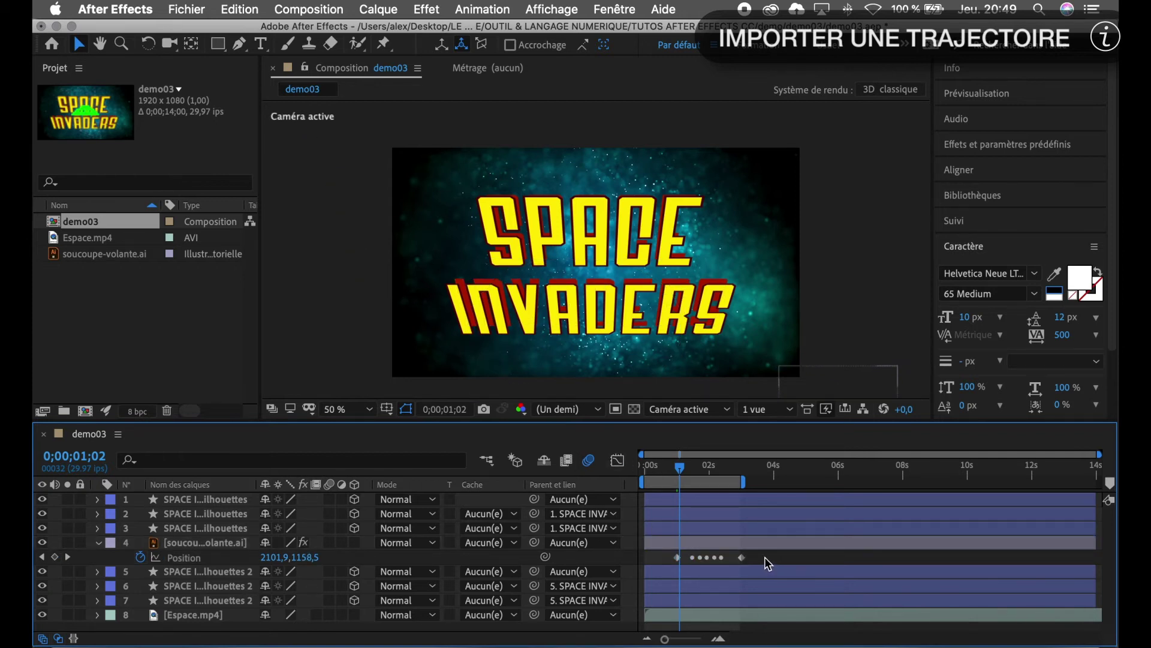
Try to select the whole trajectory again from 0;00;00;03, and undo back to before the path was pasted.
drag(765, 555, 673, 562)
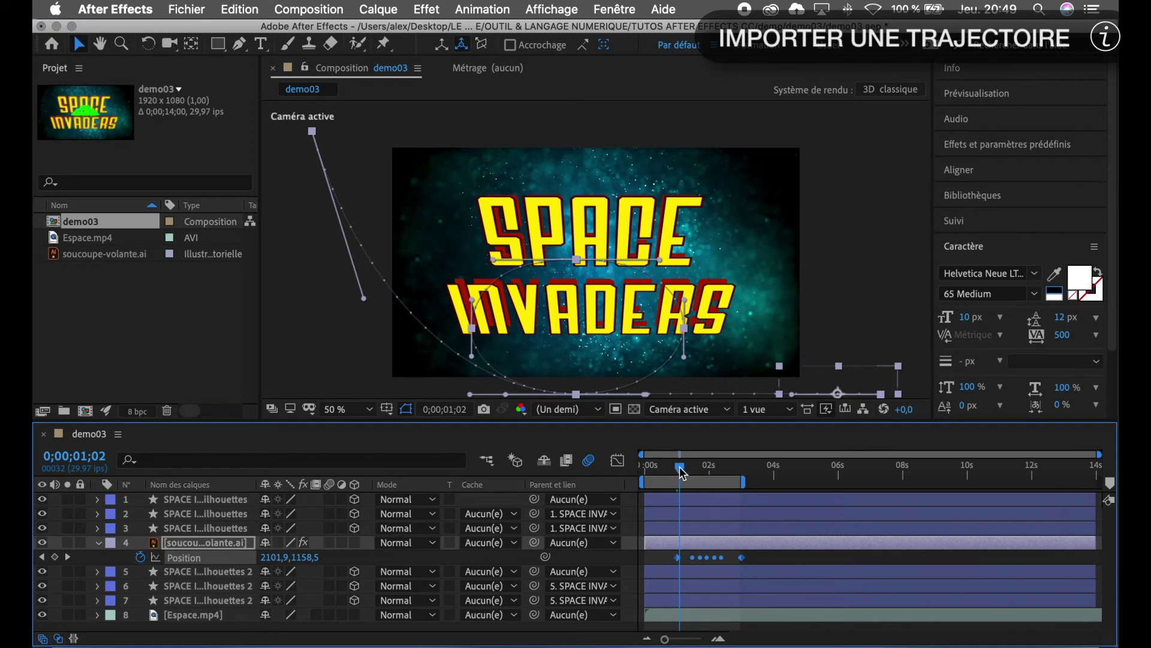
drag(679, 466, 648, 471)
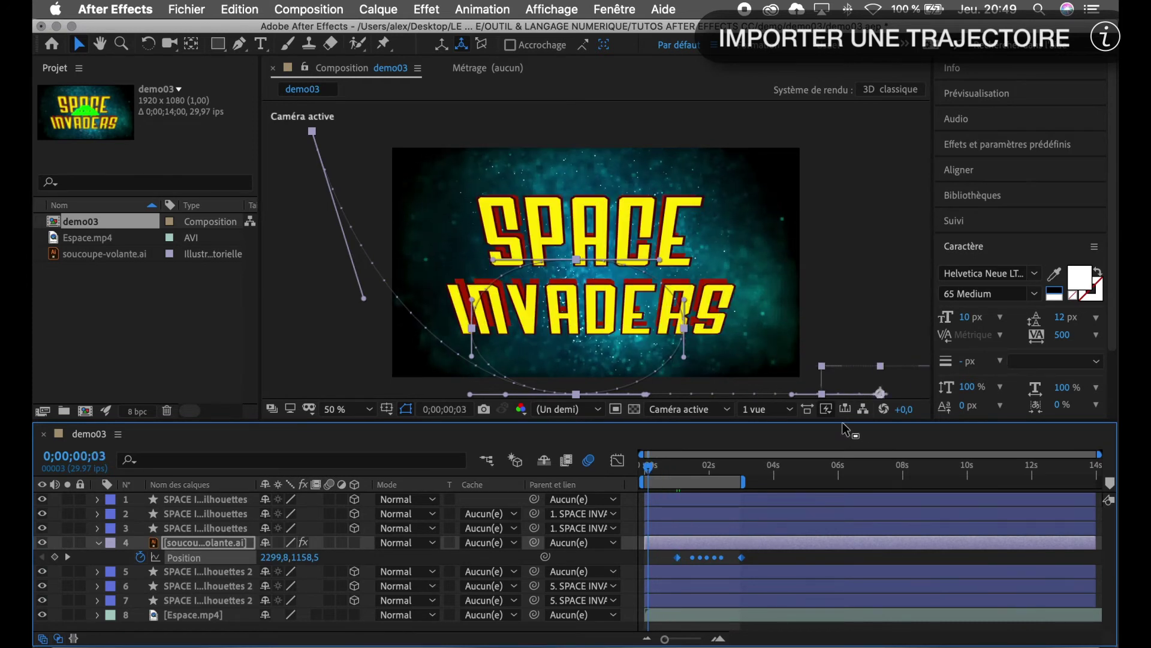
click(676, 363)
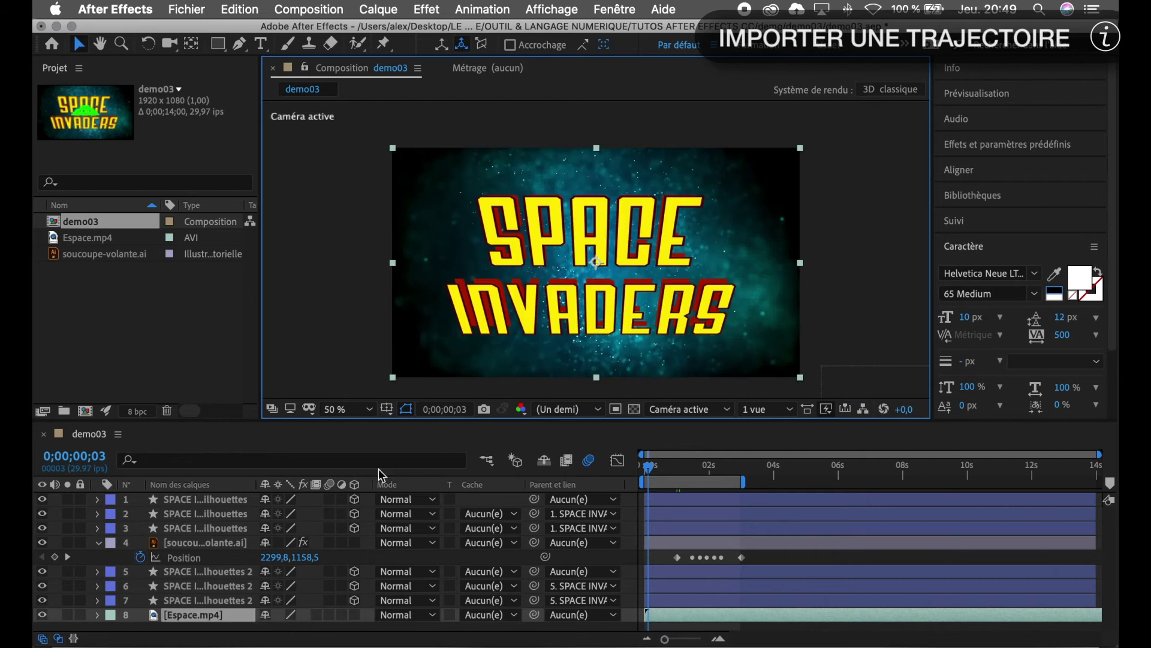
click(207, 559)
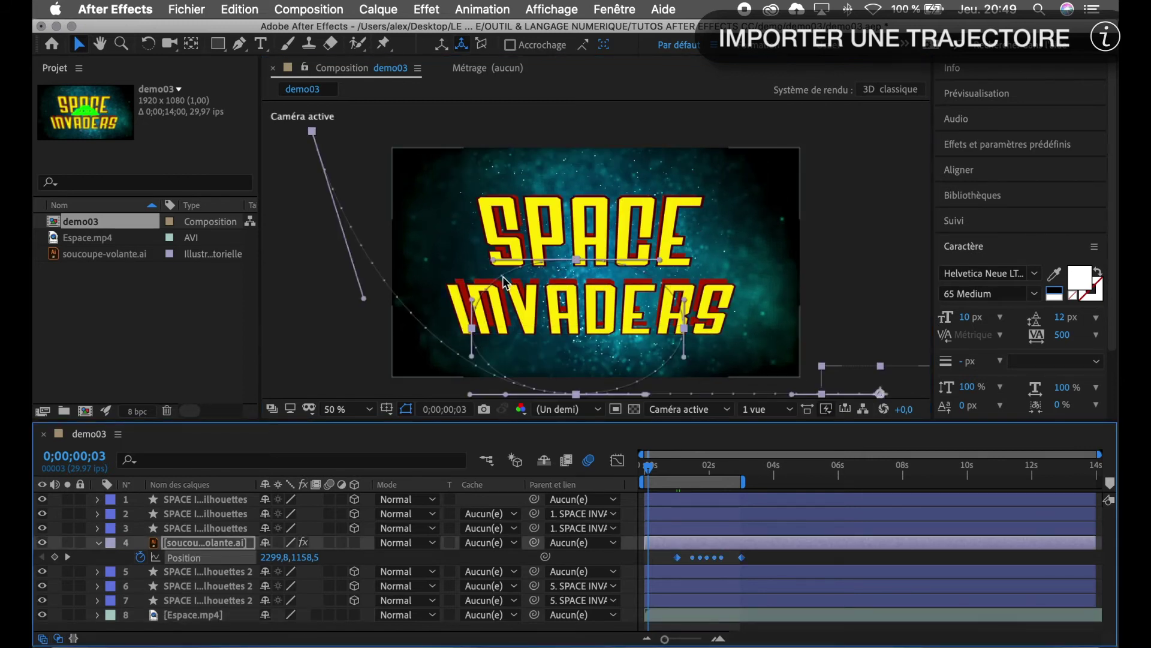
click(358, 217)
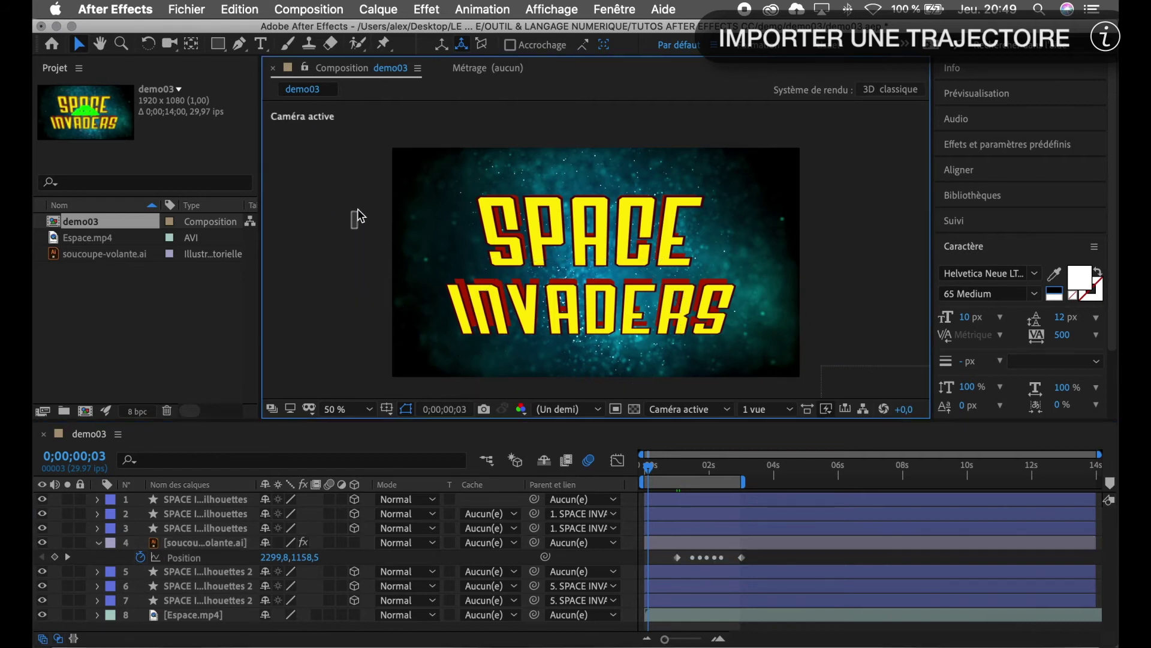
key(super+z)
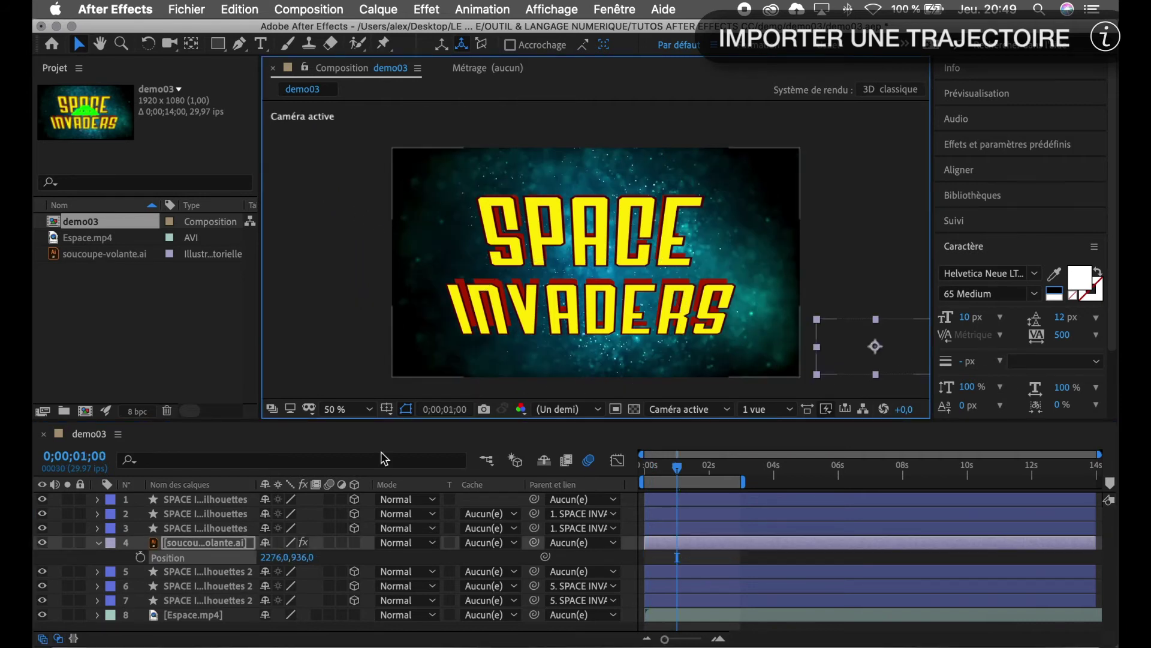
Paste the Illustrator path onto the saucer's Position at 0;00;01;00 and raise the whole trajectory to a starting Y of 895,5.
click(203, 558)
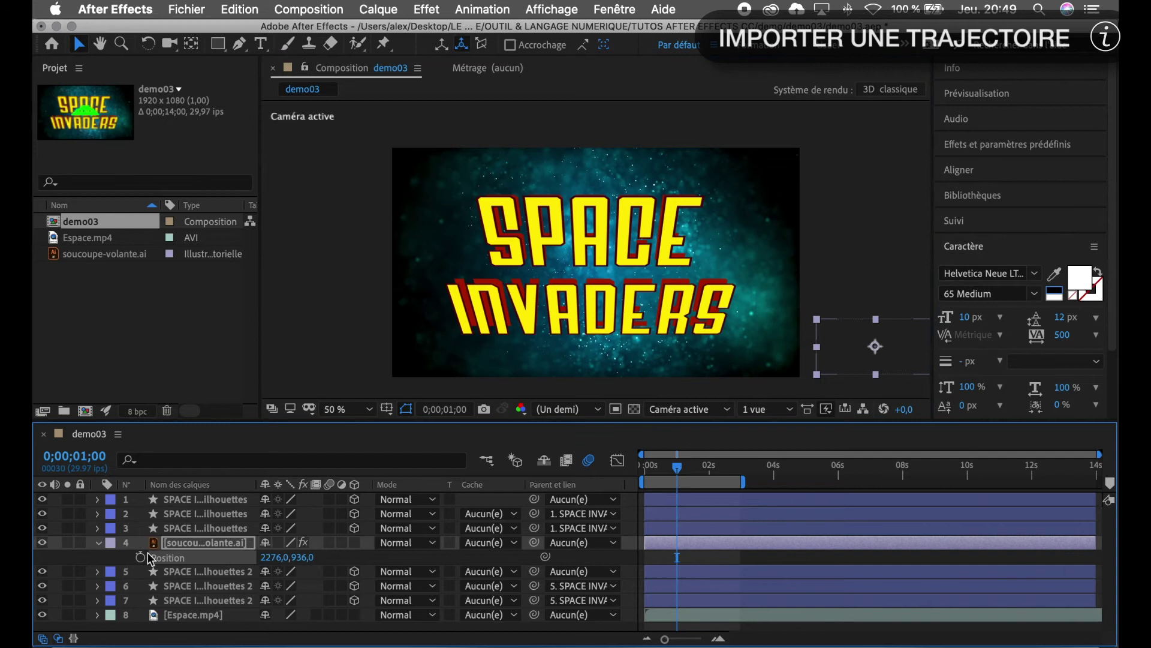
key(super+v)
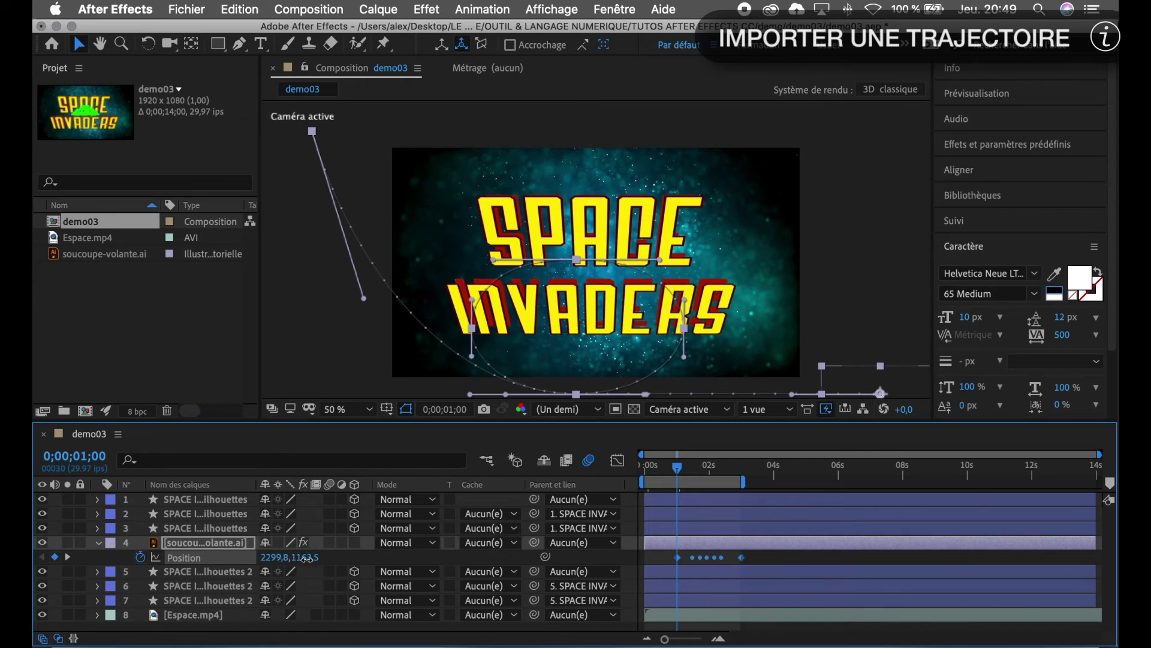
drag(306, 558, 63, 556)
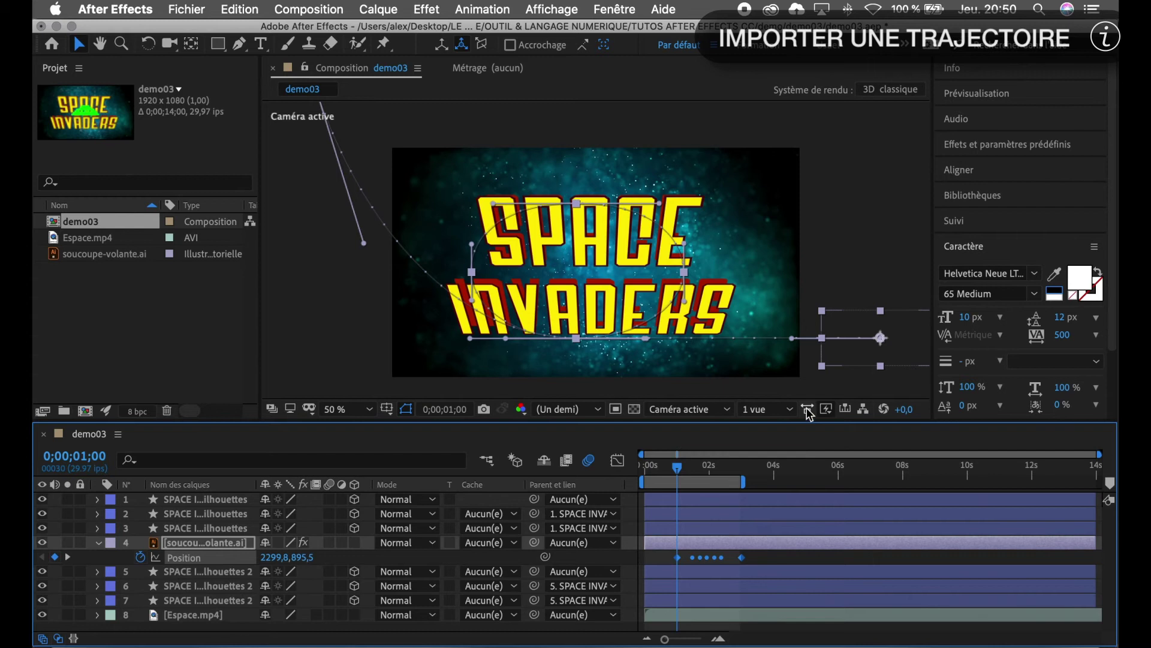
Play back the saucer's flight along the imported trajectory from 0;00;00;00.
drag(677, 466, 636, 471)
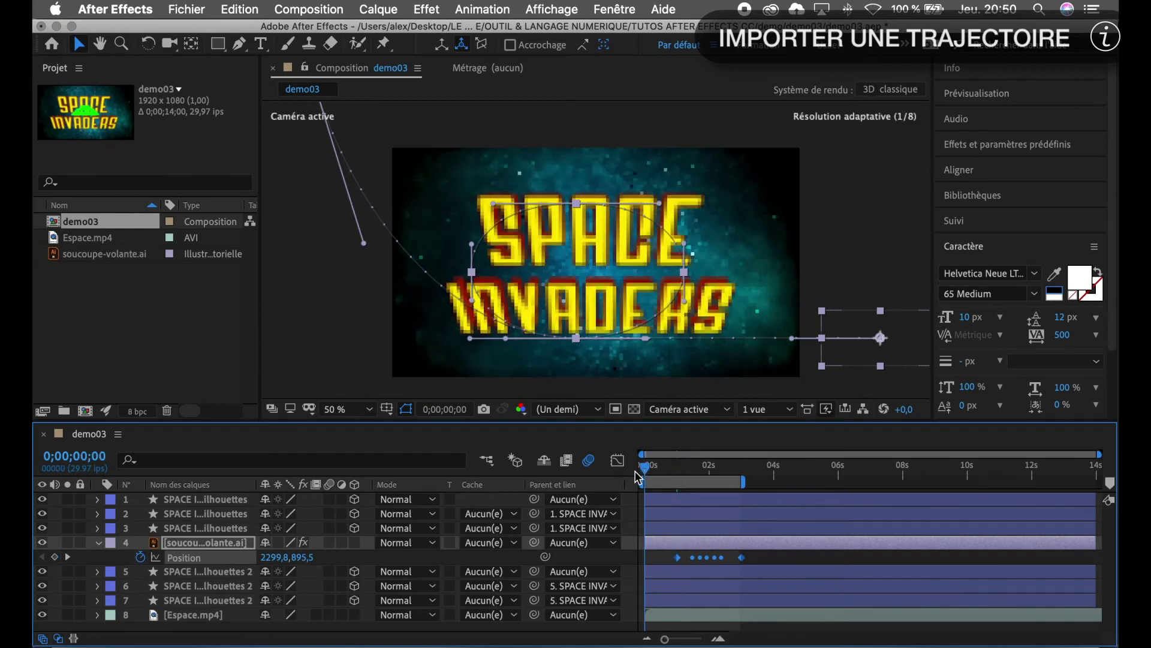
key(space)
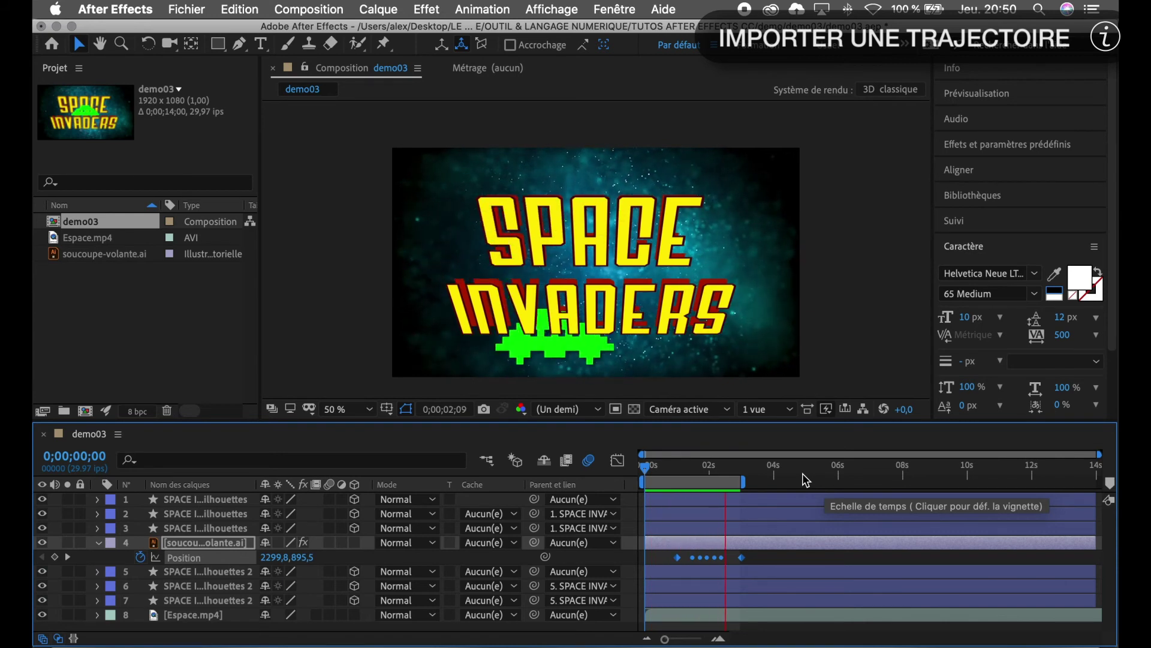
click(770, 555)
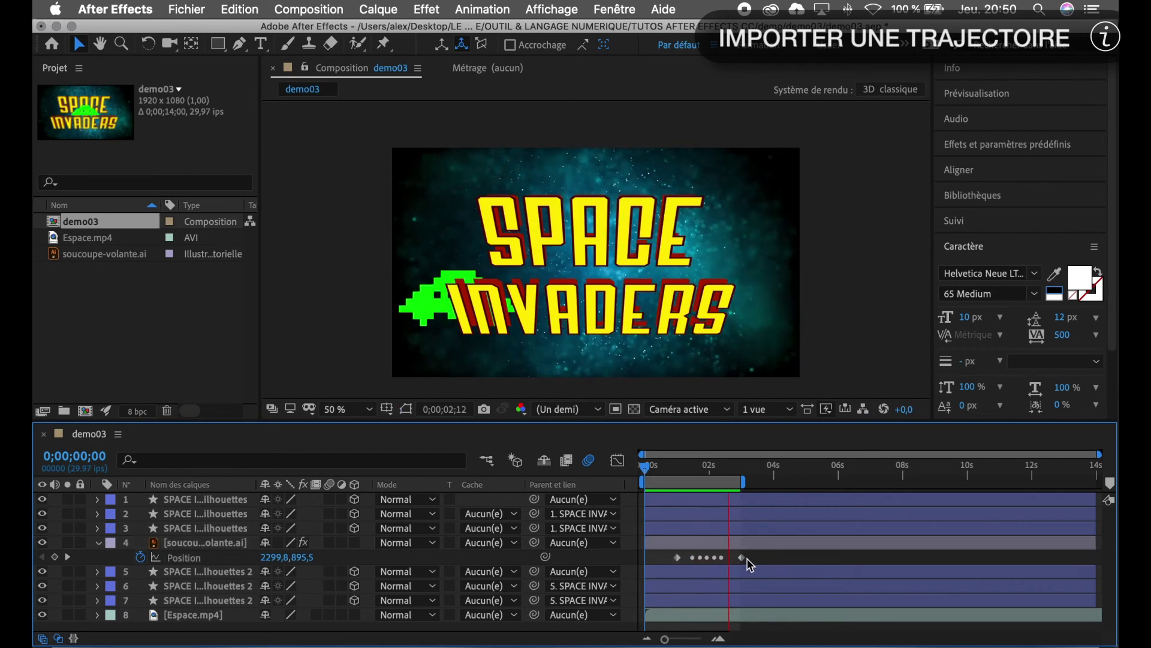
key(space)
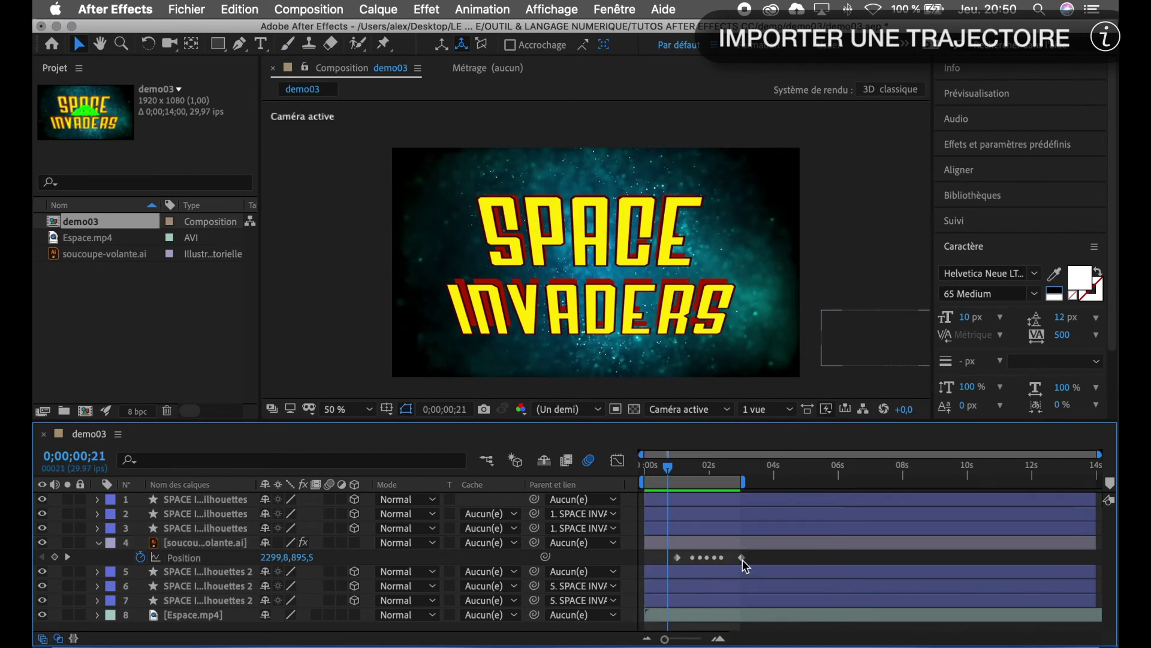
Speed up the flight by moving the saucer's last Position keyframe earlier, to about 2.5 seconds, and play it back.
mouse_move(743, 559)
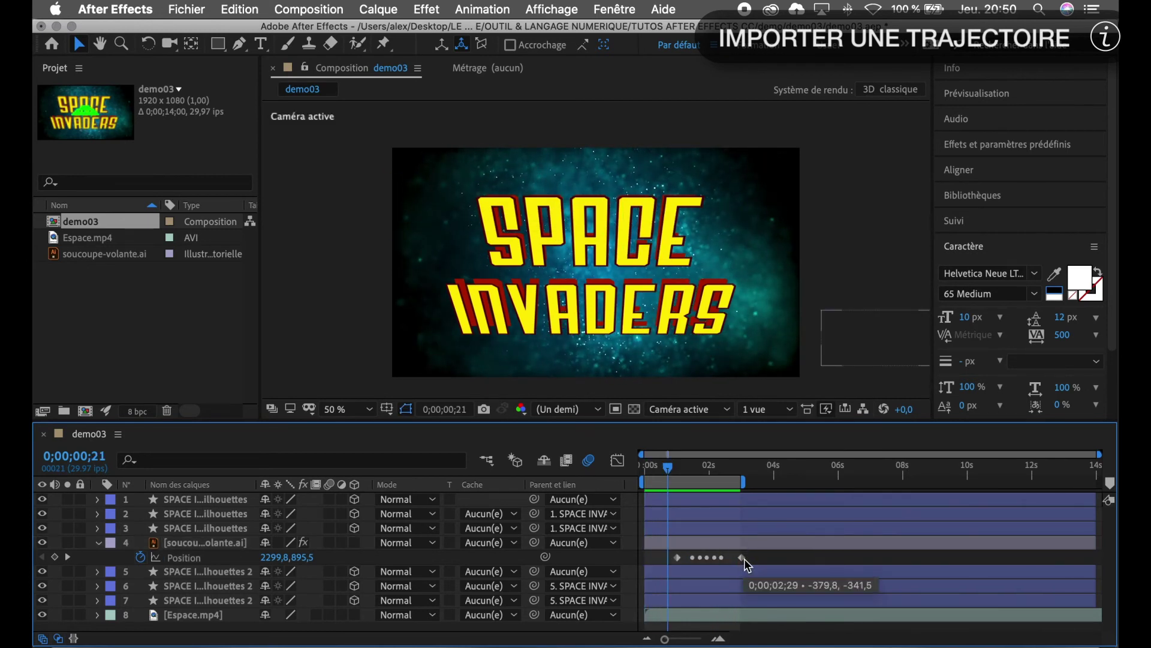
drag(744, 557, 732, 559)
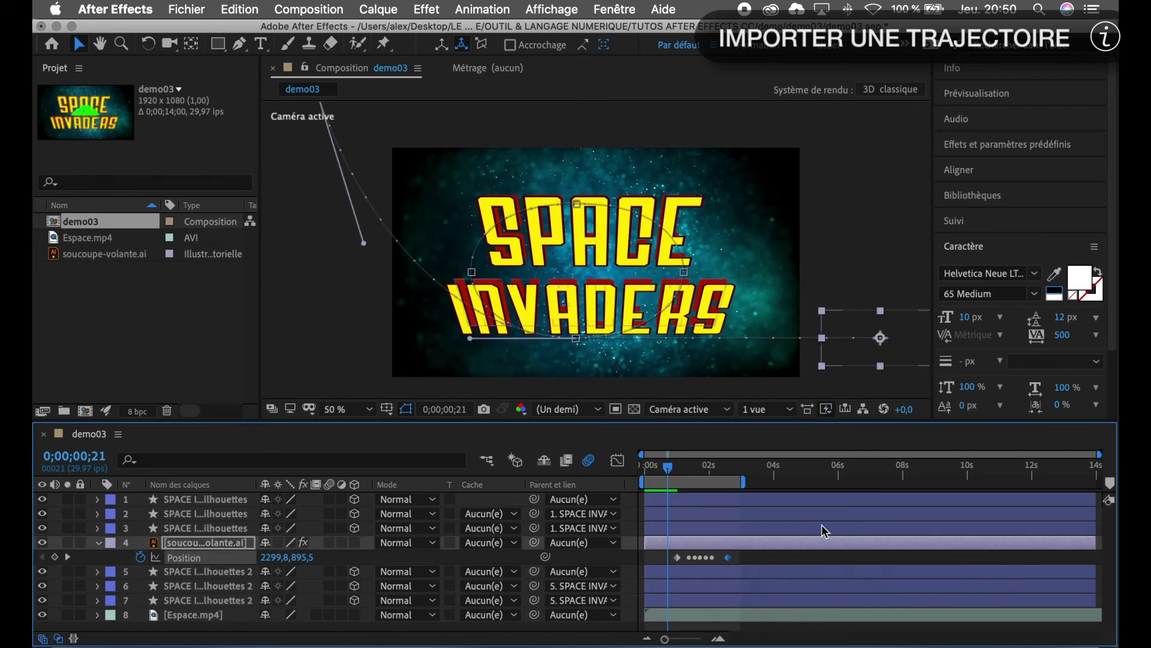
key(space)
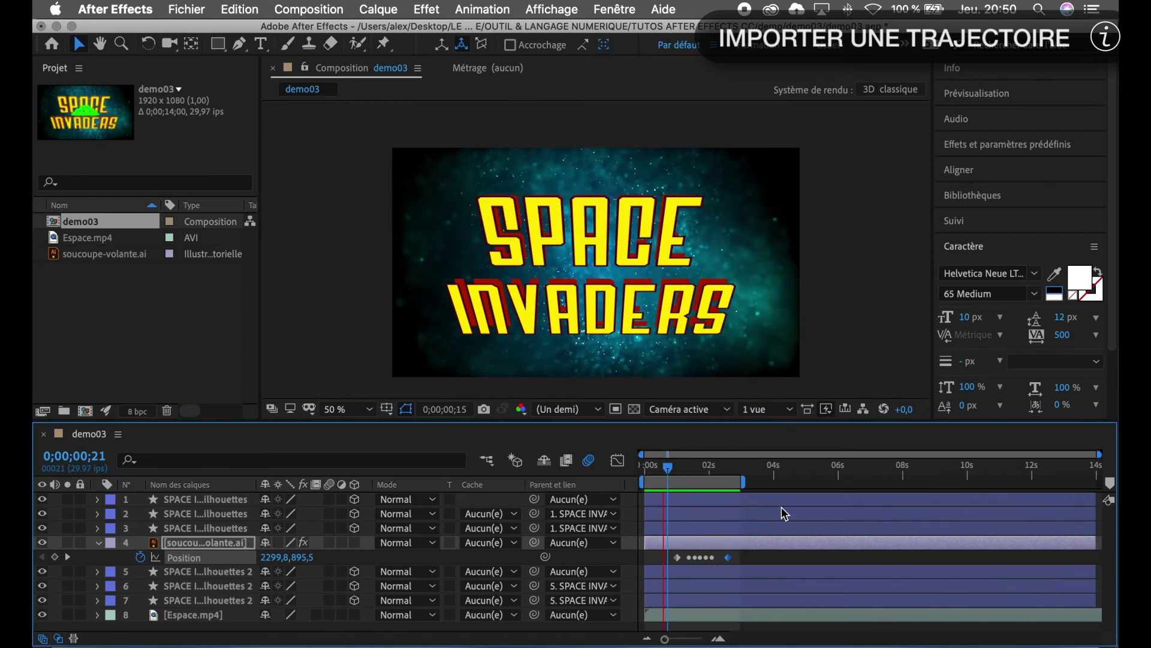
Apply the Lissage de vitesse keyframe assistant to all the saucer's Position keyframes and play back the flight.
click(672, 557)
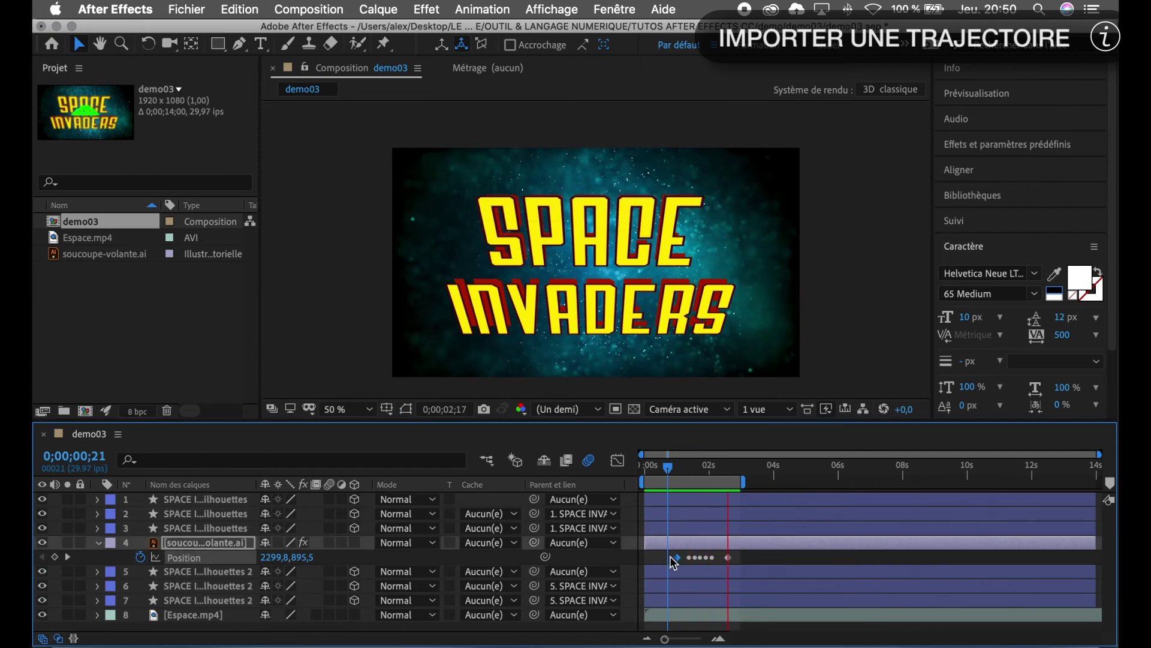
click(757, 557)
key(Page_Down)
key(Page_Down)
key(Page_Down)
key(Page_Down)
key(Page_Down)
key(Page_Down)
key(Page_Down)
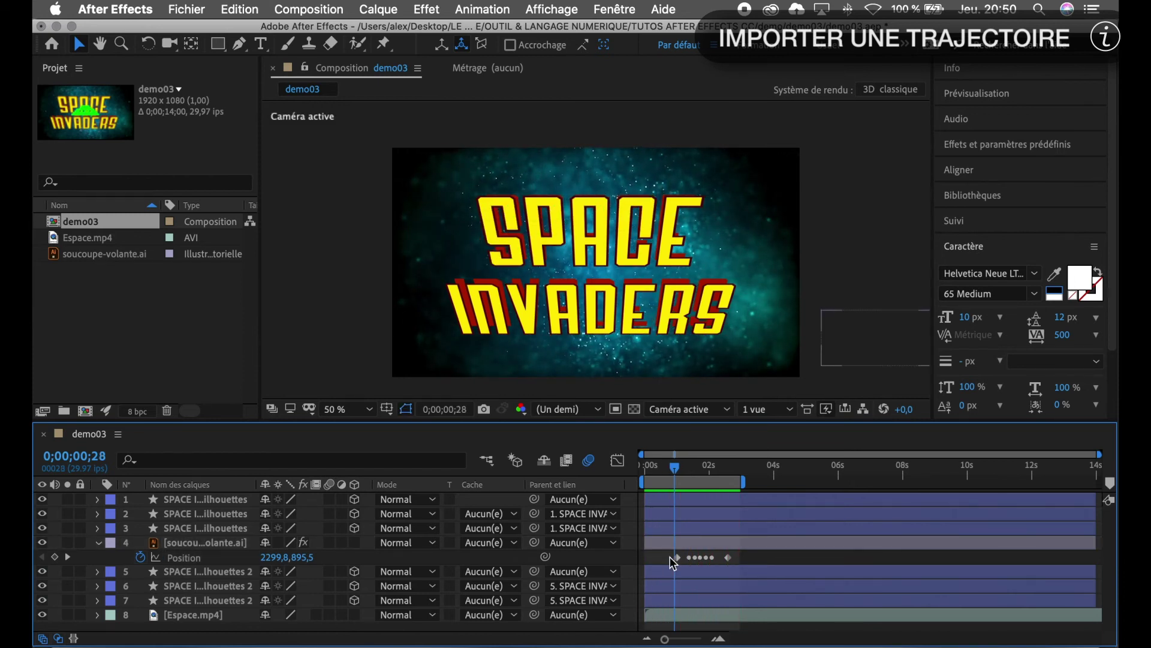
drag(669, 557, 732, 557)
right_click(732, 558)
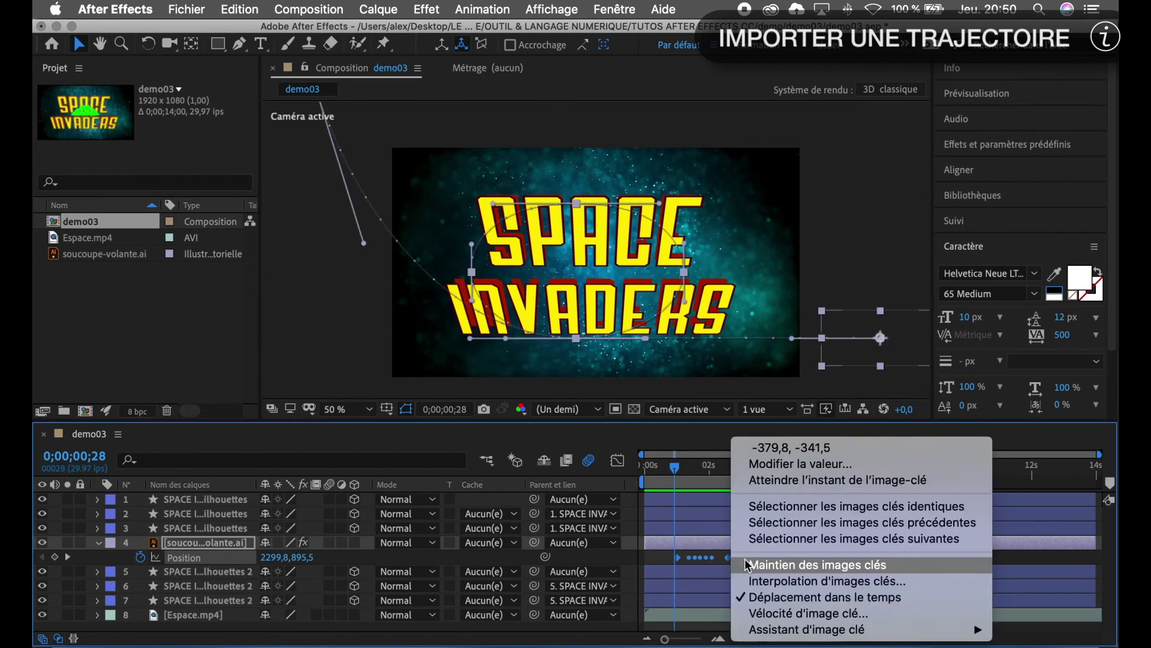
mouse_move(792, 631)
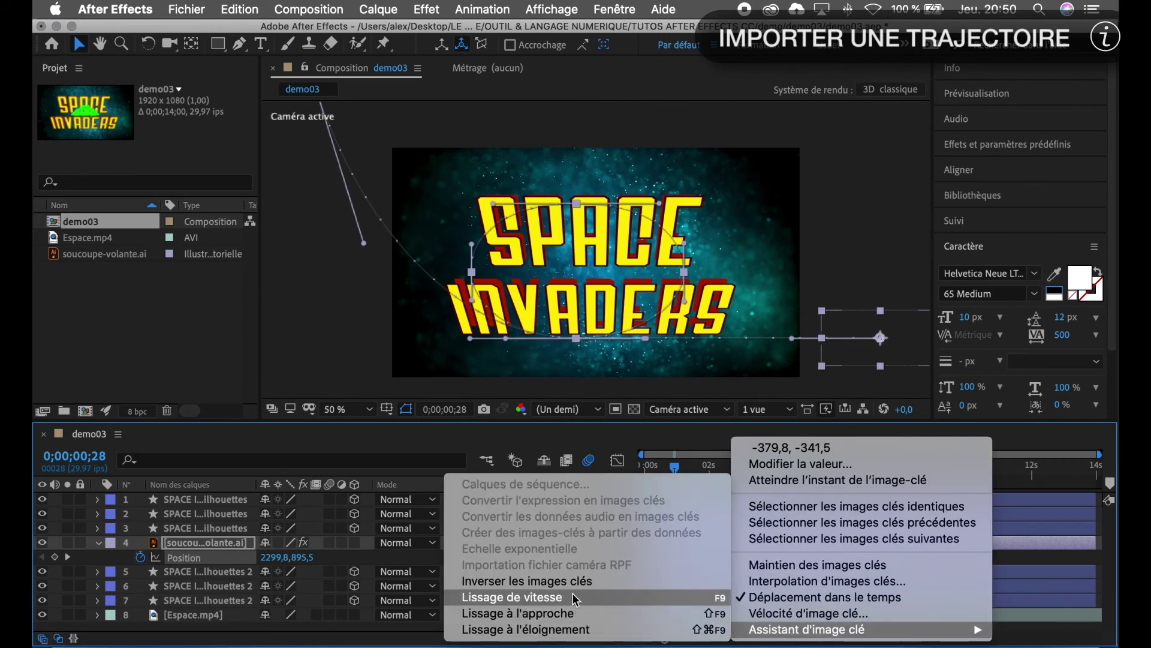
click(703, 593)
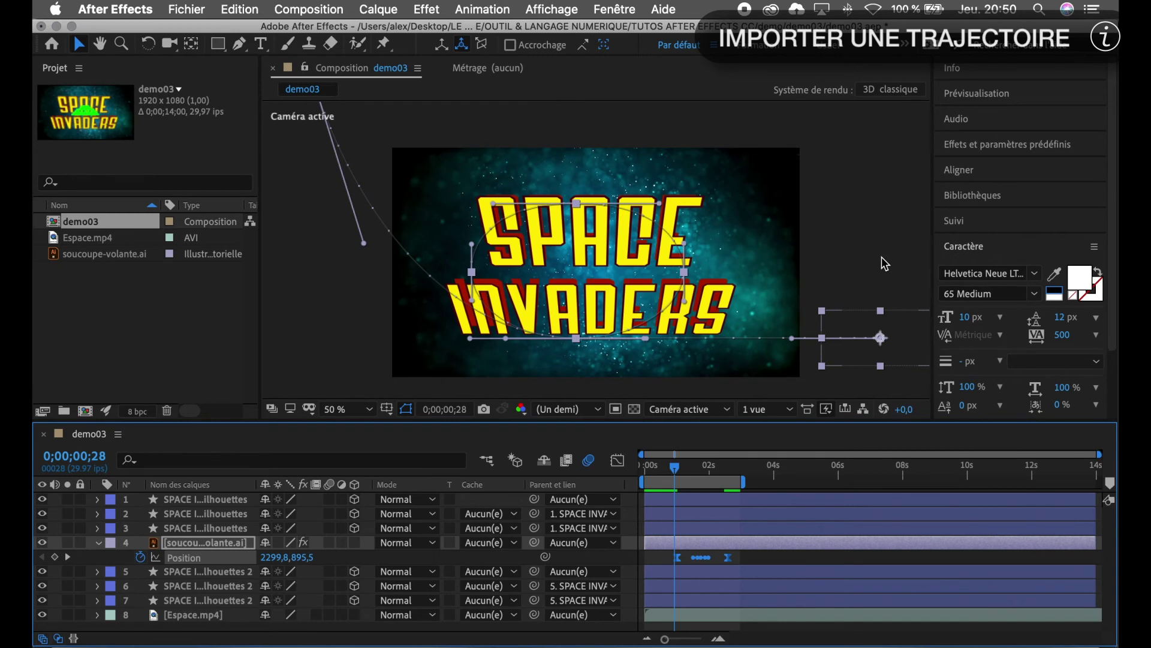
key(space)
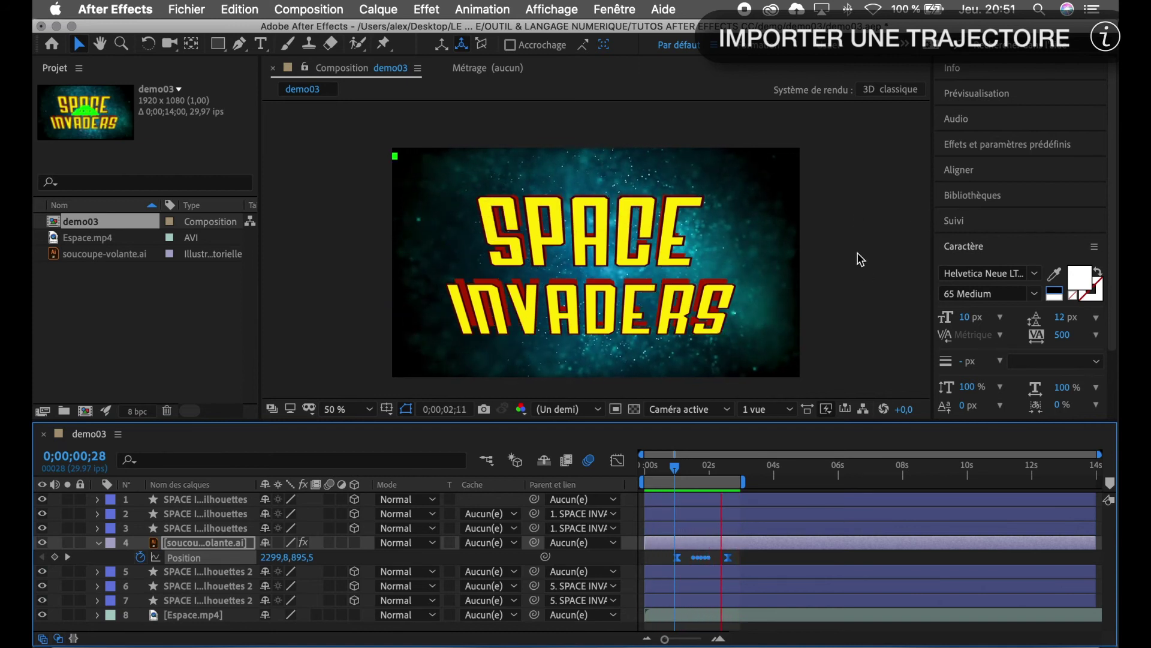
Undo the Lissage de vitesse easing and shift all the saucer's Position keyframes about 0.4 seconds earlier.
click(771, 556)
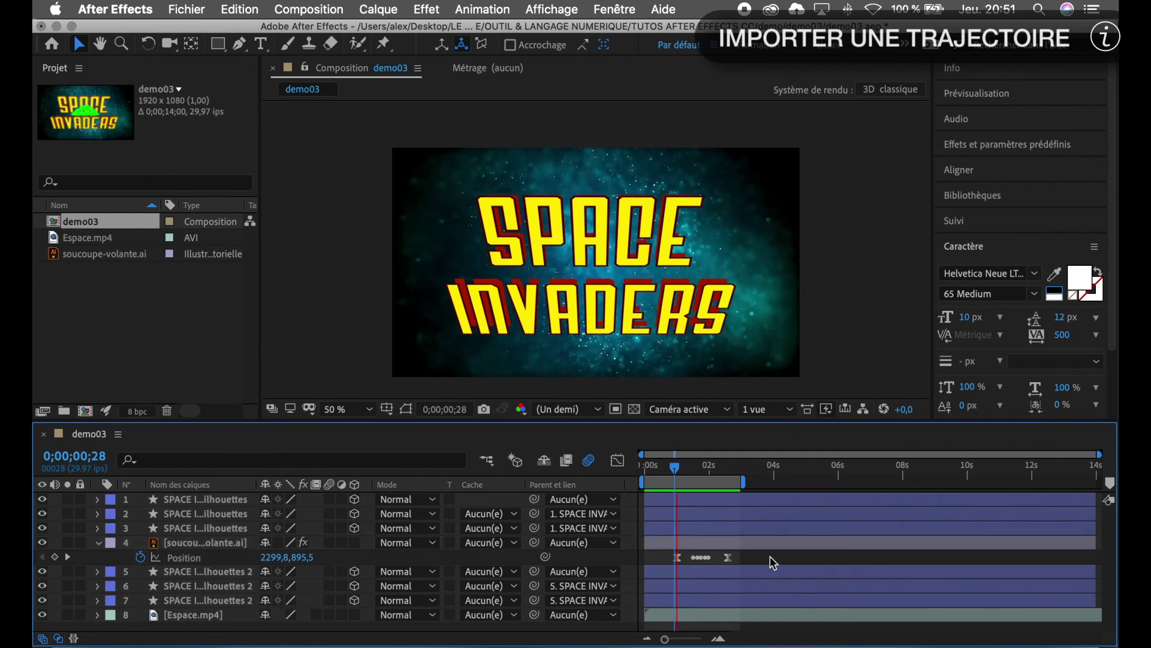
key(space)
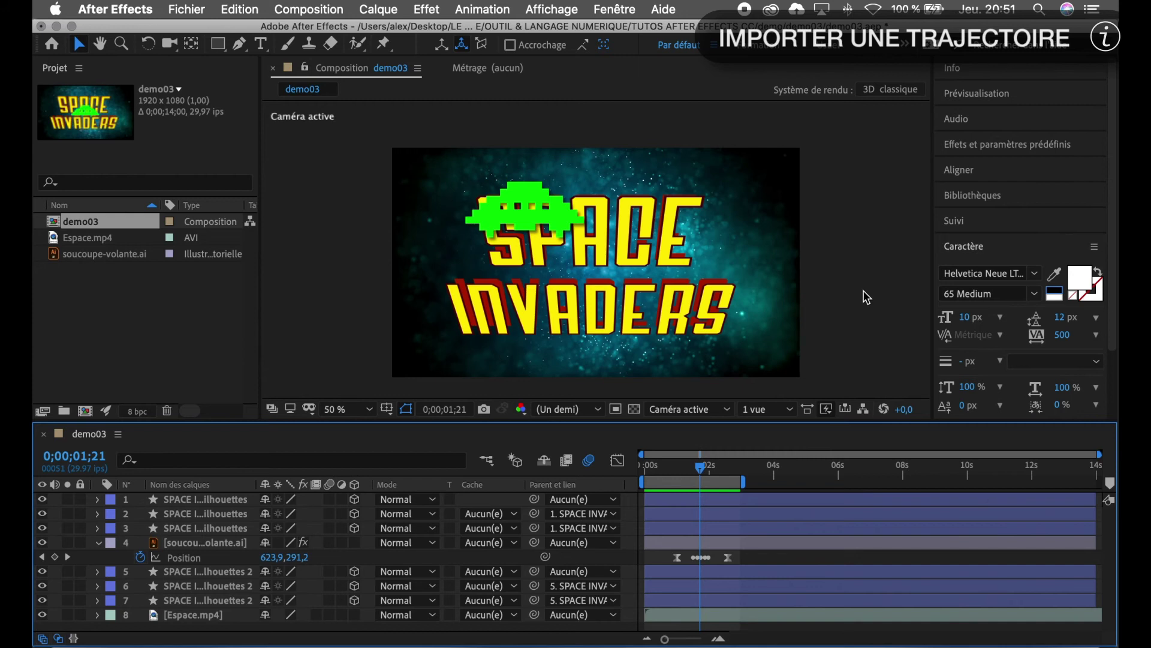
key(super+z)
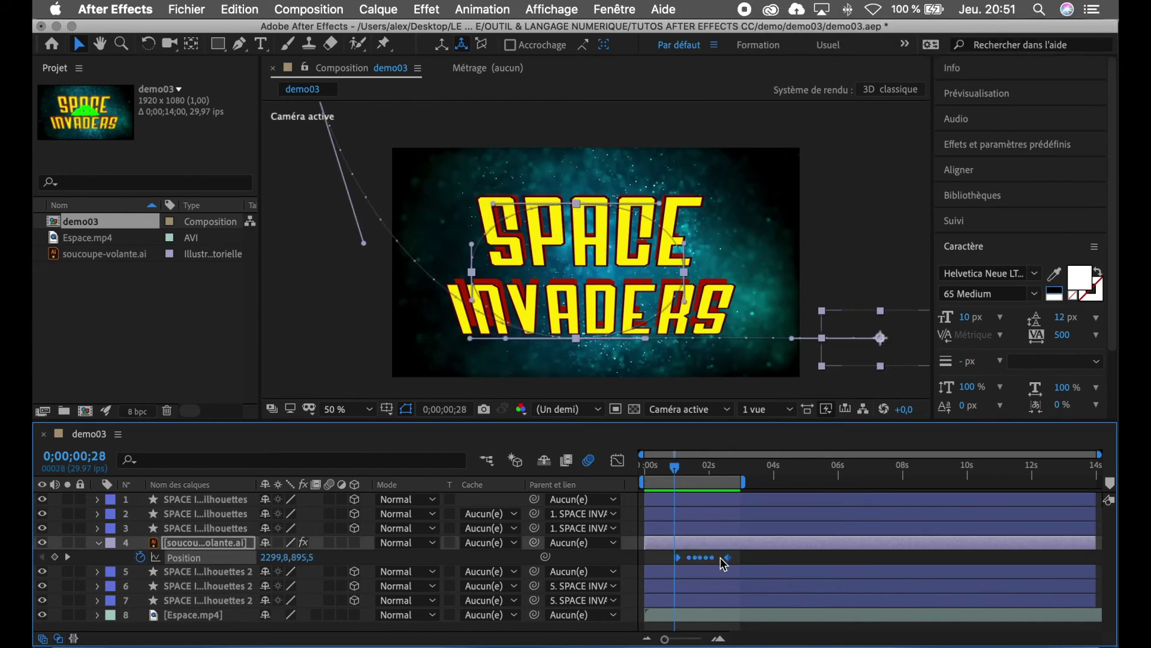
drag(728, 556, 714, 557)
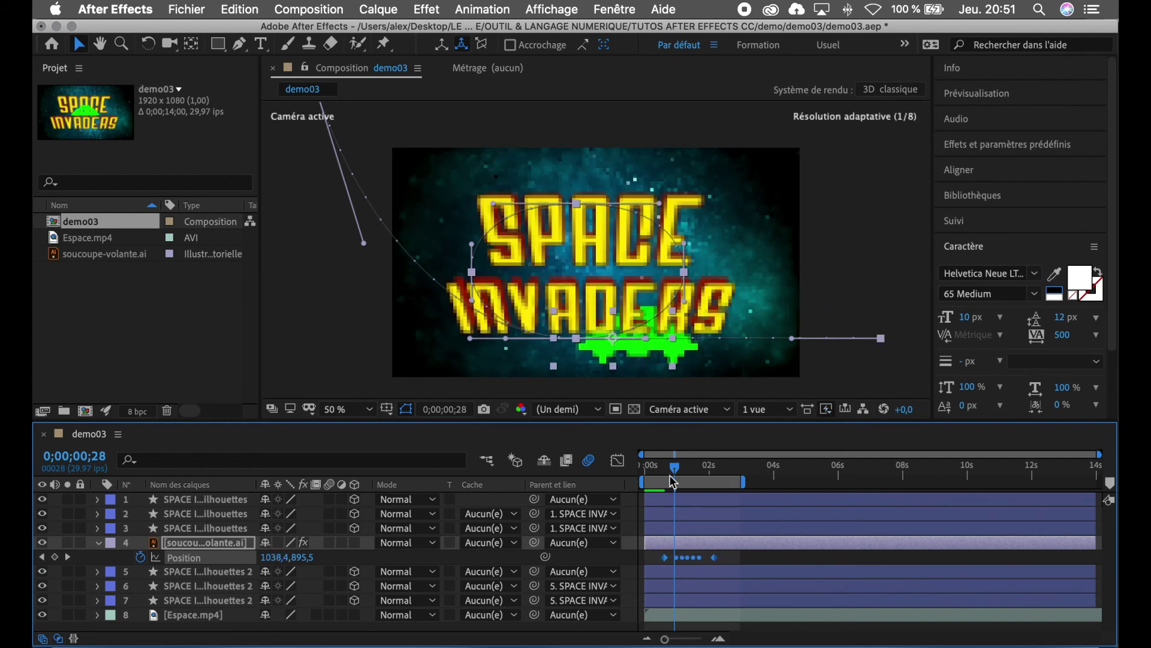
mouse_move(675, 468)
mouse_down()
mouse_move(717, 477)
mouse_move(673, 475)
mouse_up()
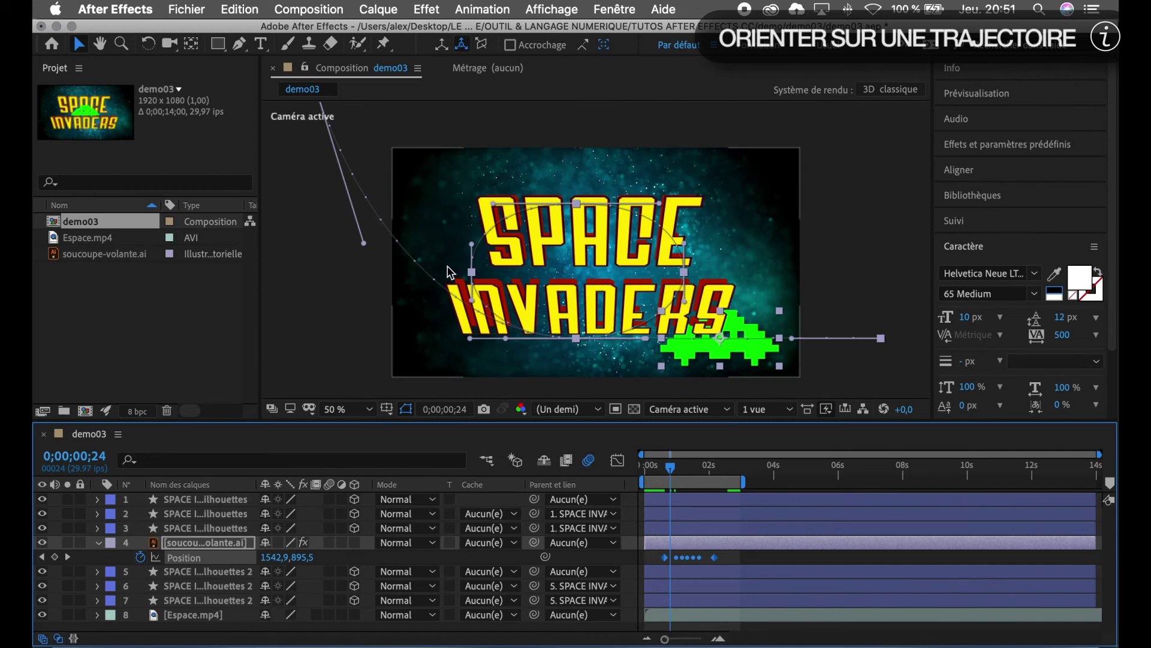
Set the saucer layer's Orientation automatique to Orienter sur le chemin and scrub through the flight to check it.
click(211, 543)
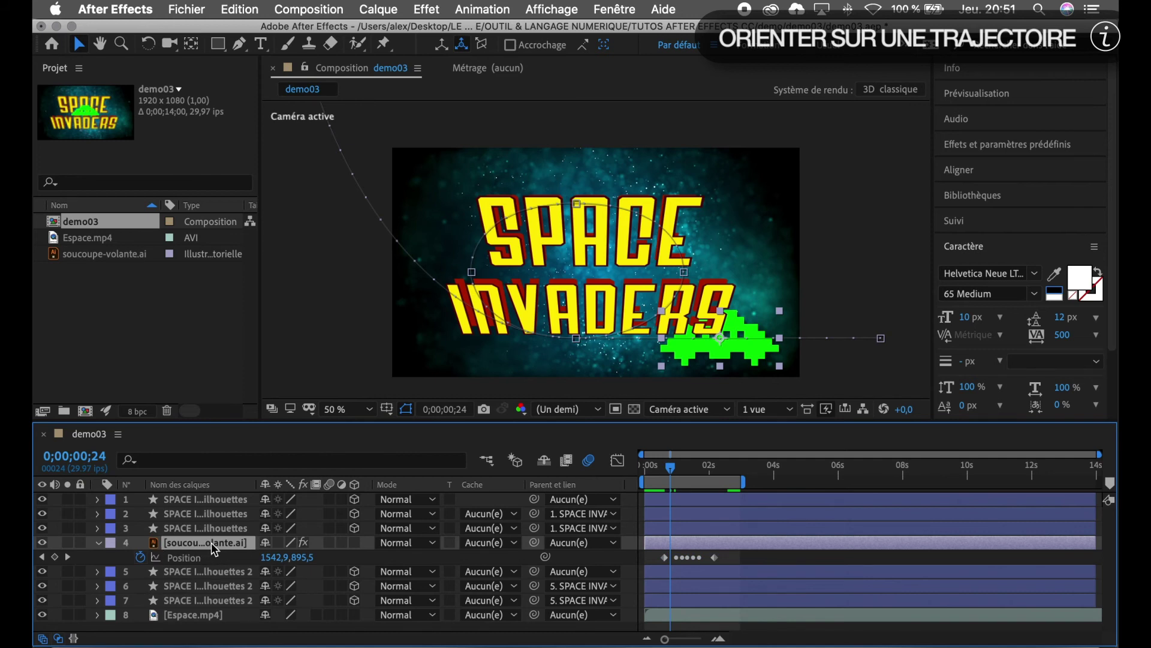
right_click(211, 542)
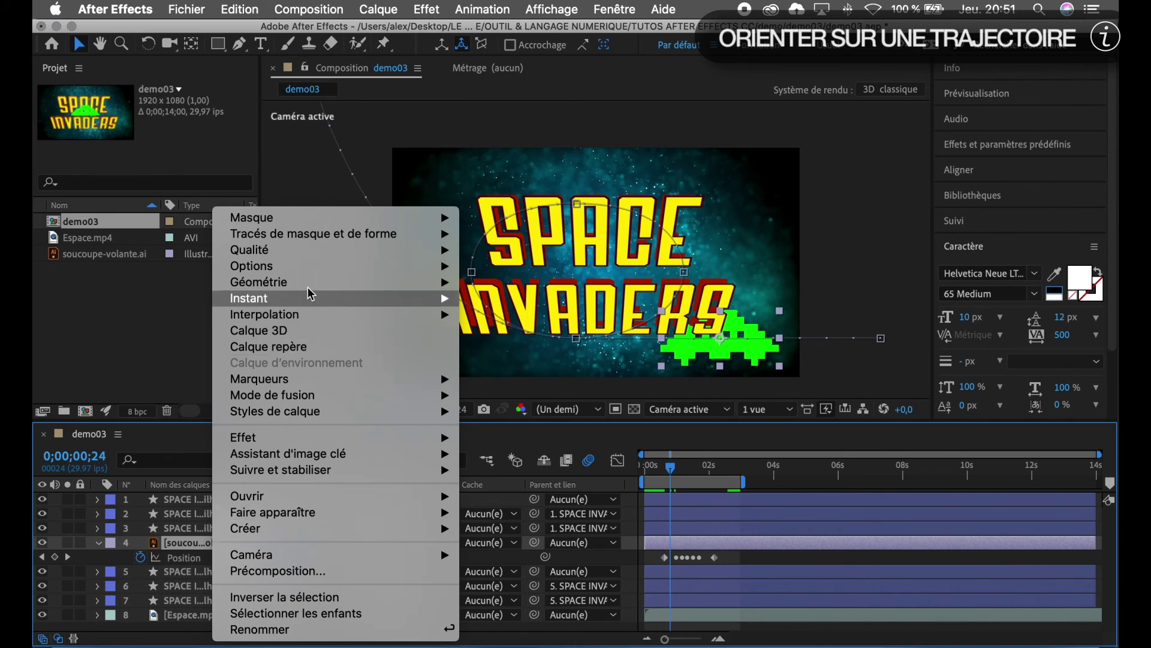
mouse_move(309, 292)
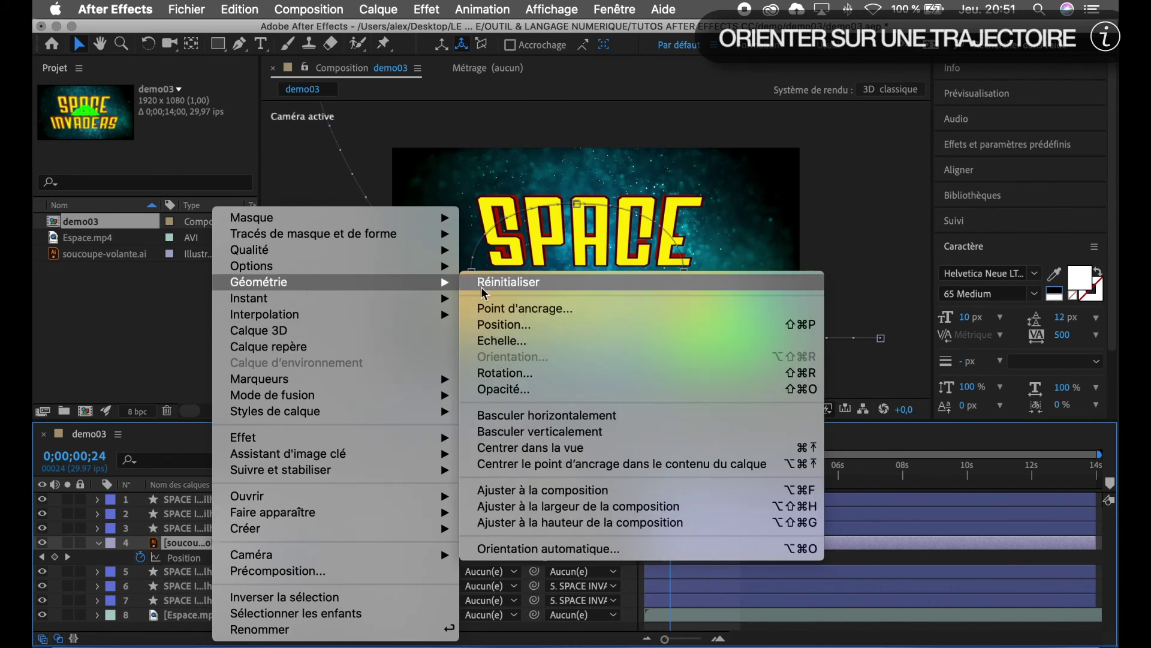
click(508, 549)
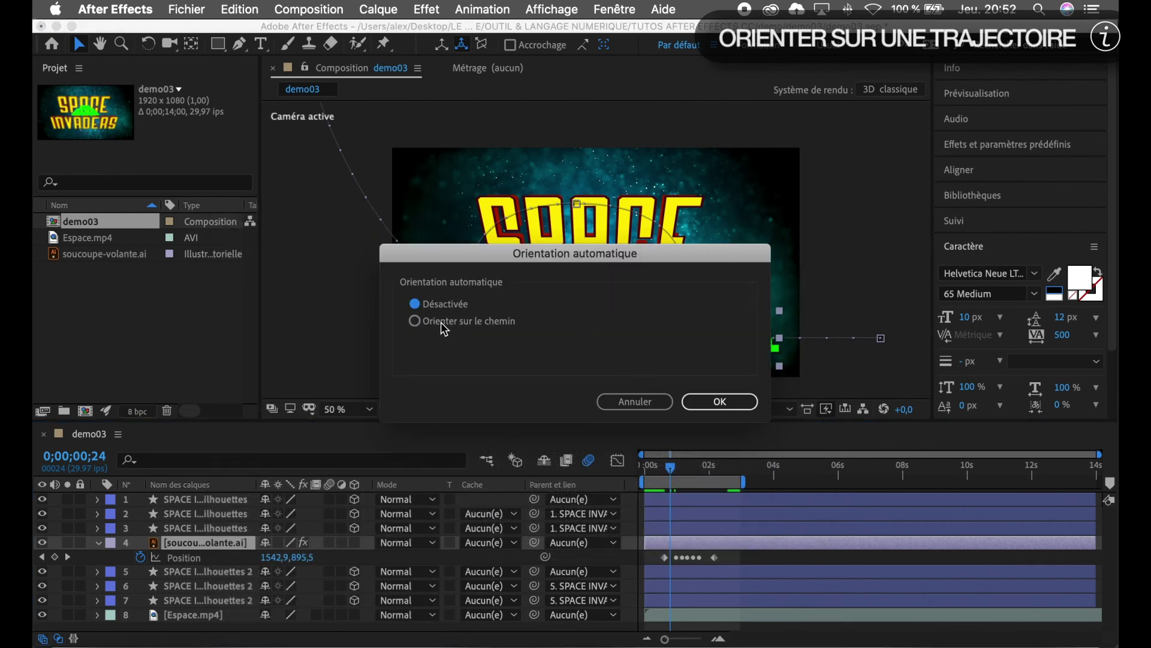
click(719, 401)
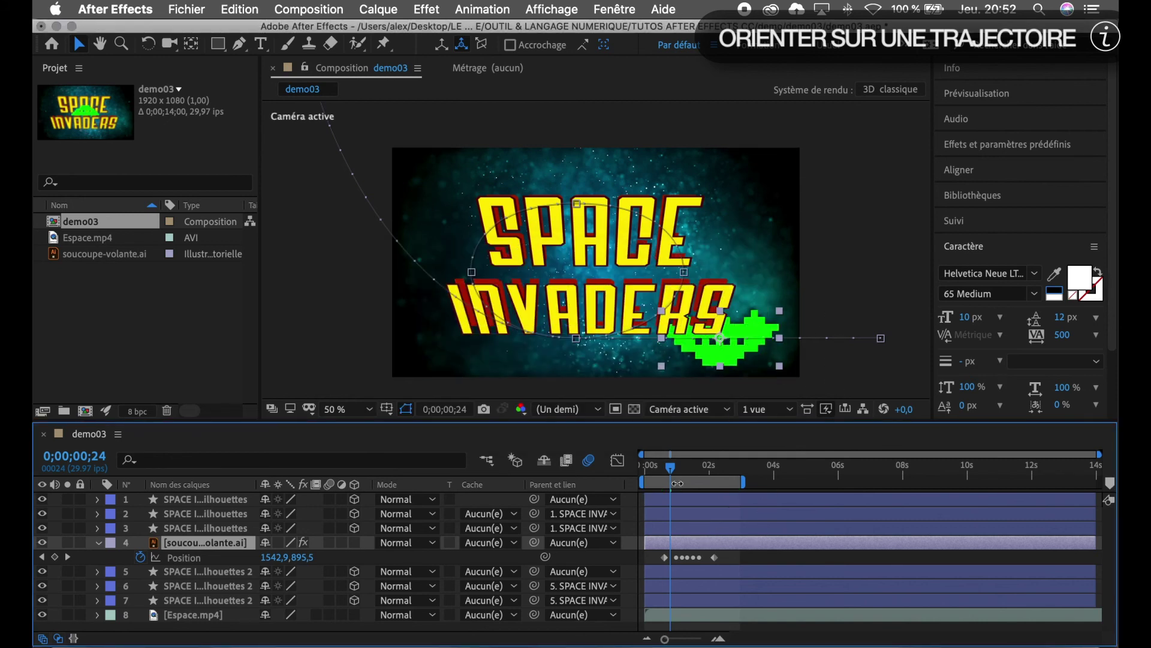
mouse_move(671, 467)
mouse_down()
mouse_move(662, 477)
mouse_move(722, 482)
mouse_move(670, 478)
mouse_up()
Set the saucer layer's Rotation to 180° in its transform properties and play back the flight from 0;00;00;16.
click(99, 542)
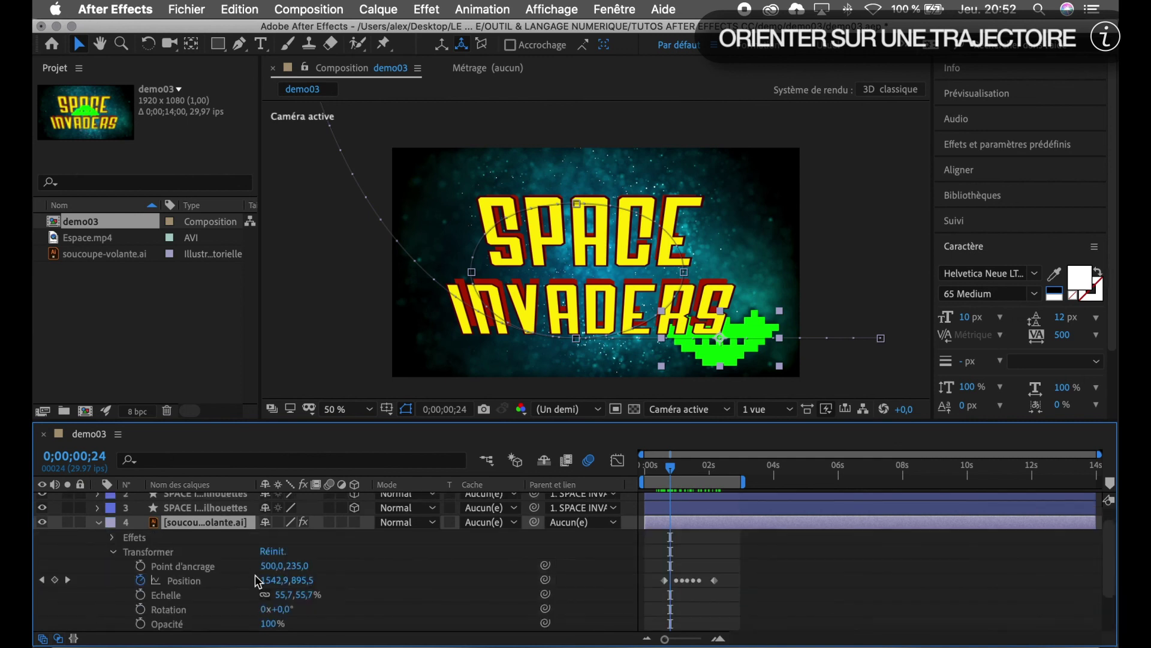
scroll(237, 574, down, 2)
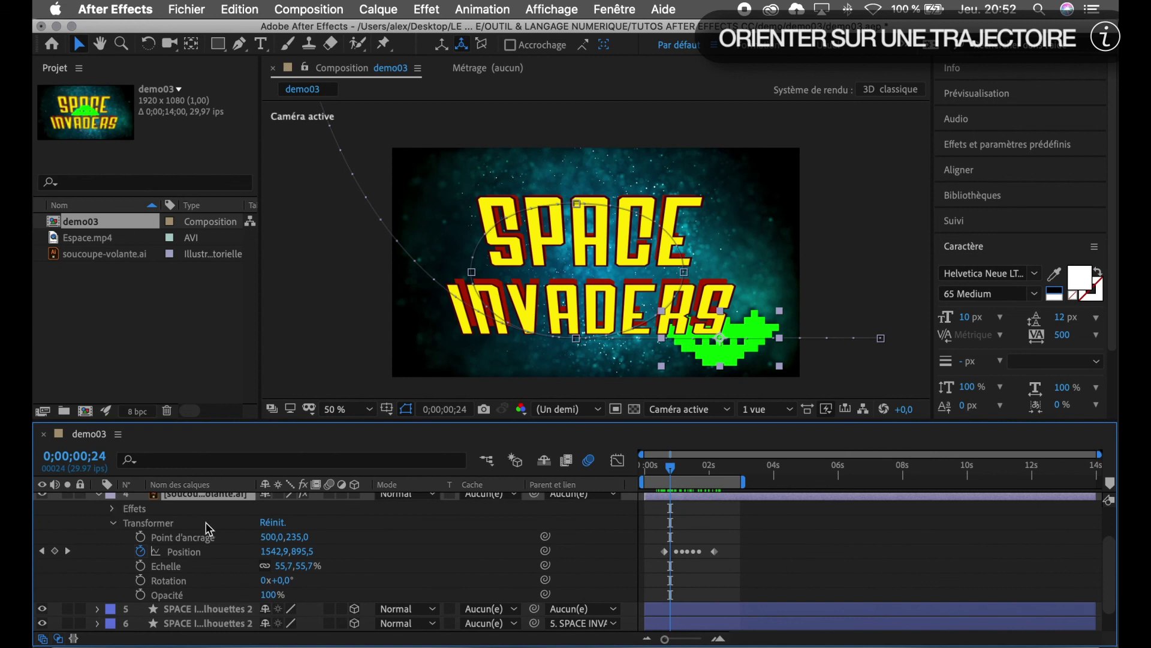
scroll(206, 522, up, 1)
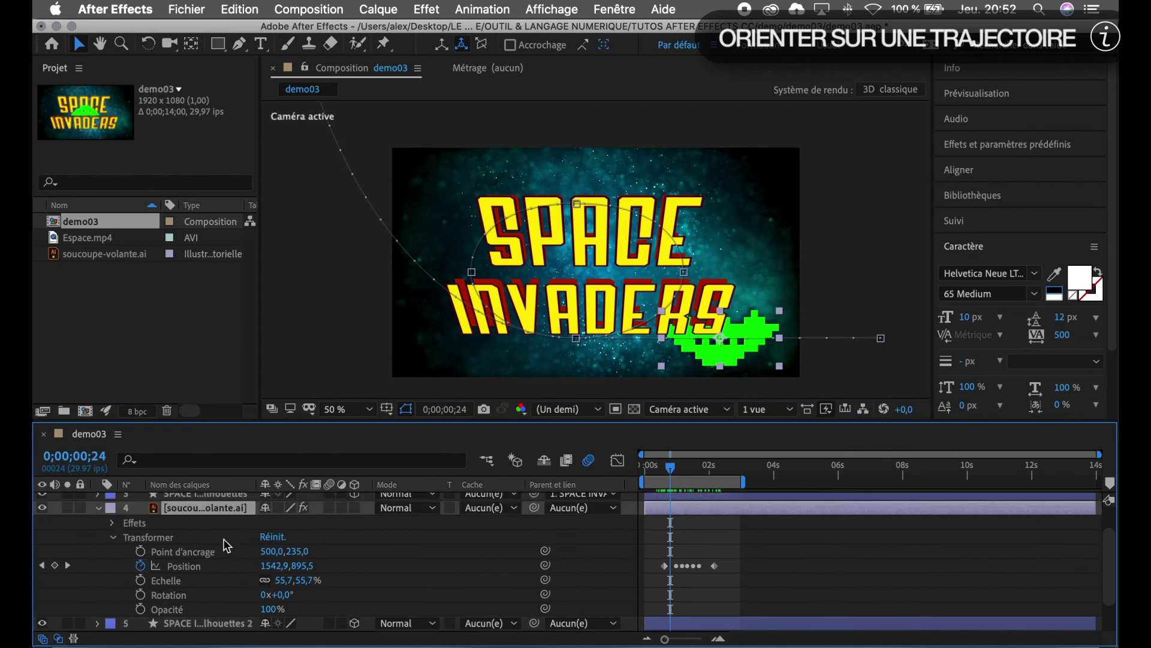
mouse_move(284, 600)
mouse_down()
mouse_move(461, 601)
mouse_move(292, 603)
mouse_up()
click(292, 603)
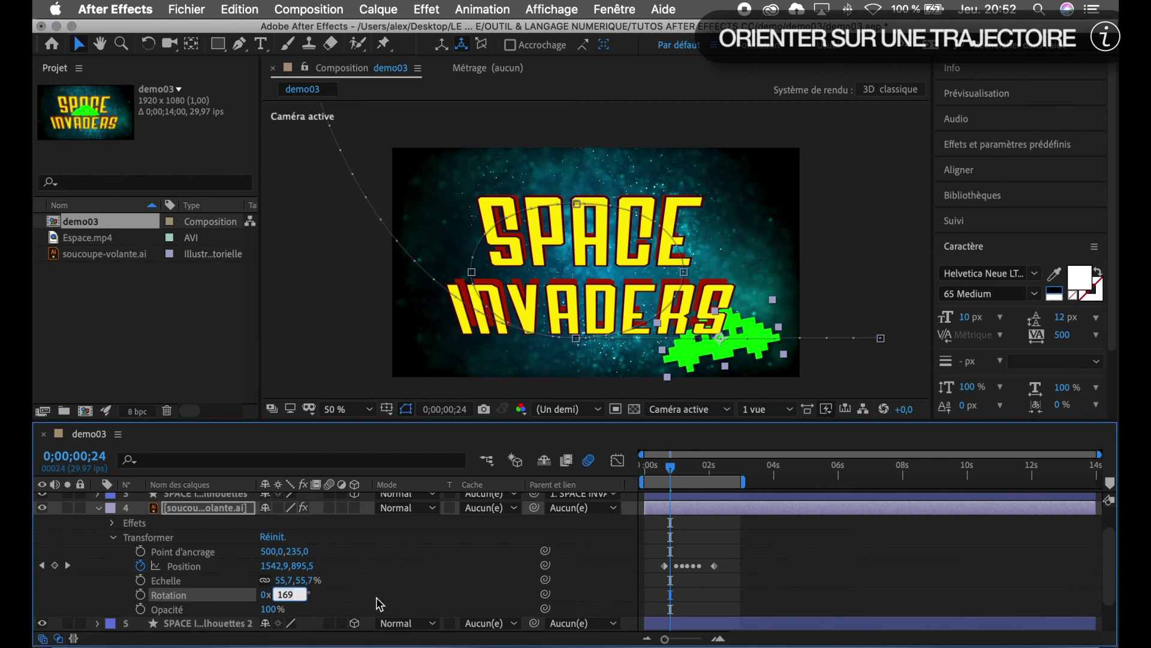
key(Return)
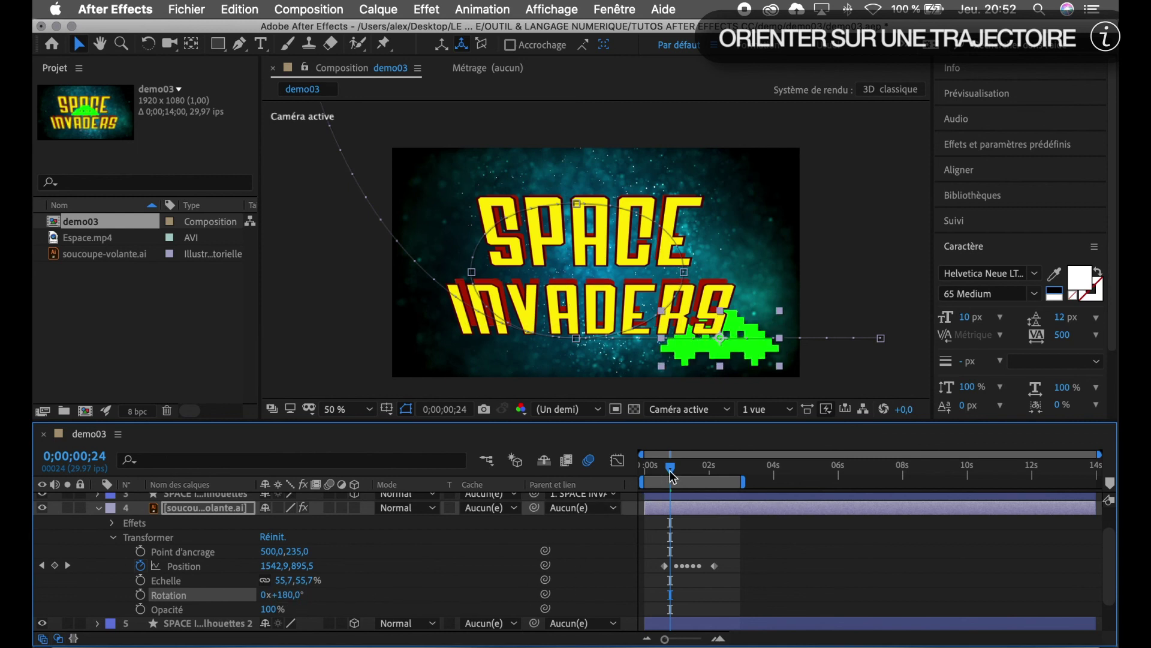
mouse_move(670, 470)
mouse_down()
mouse_move(652, 474)
mouse_move(718, 484)
mouse_move(664, 488)
mouse_up()
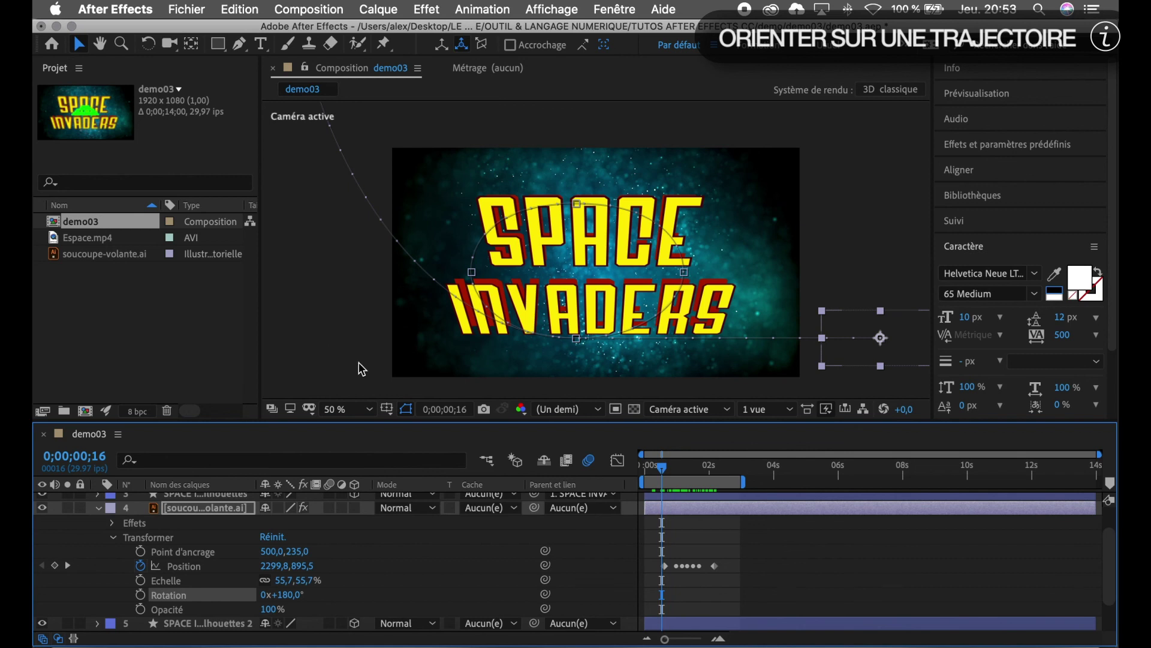
key(space)
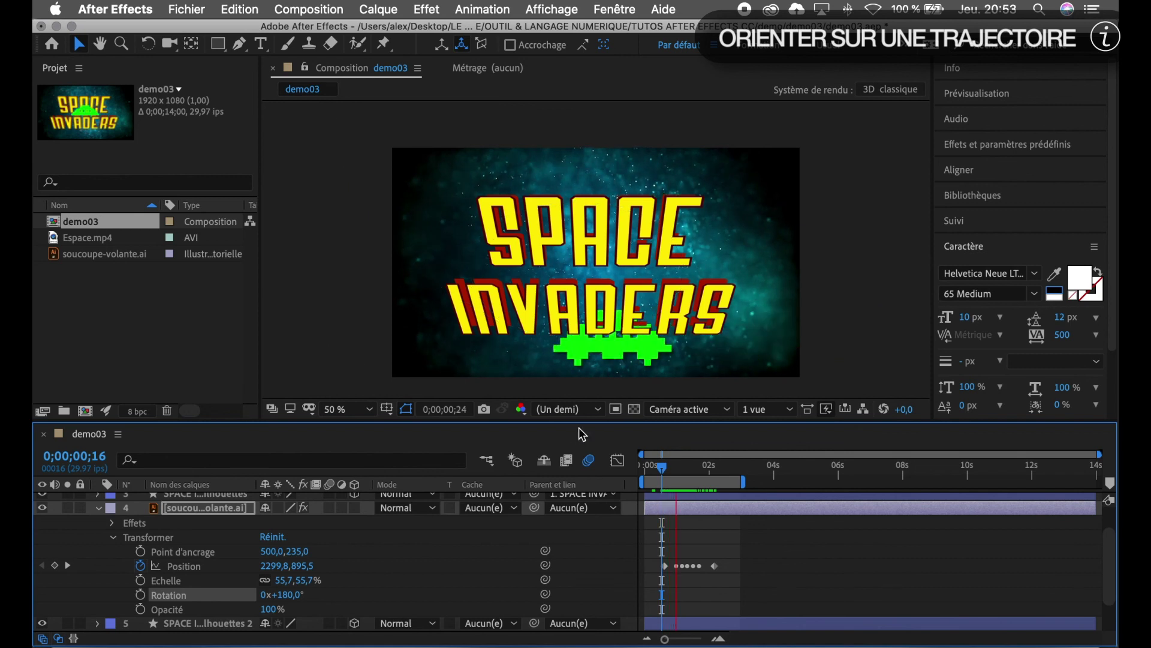